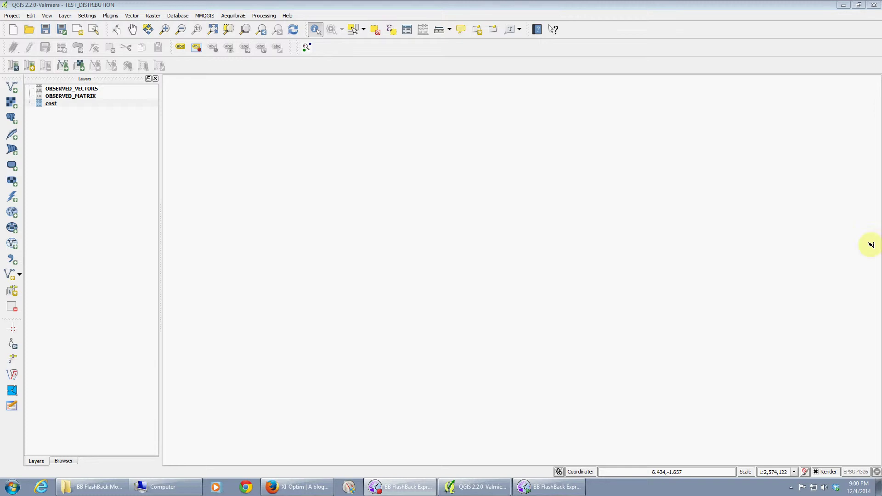
Step: Show the AequilibraE menu's Transportation Modeling tools in the TEST_DISTRIBUTION project
click(232, 15)
click(234, 4)
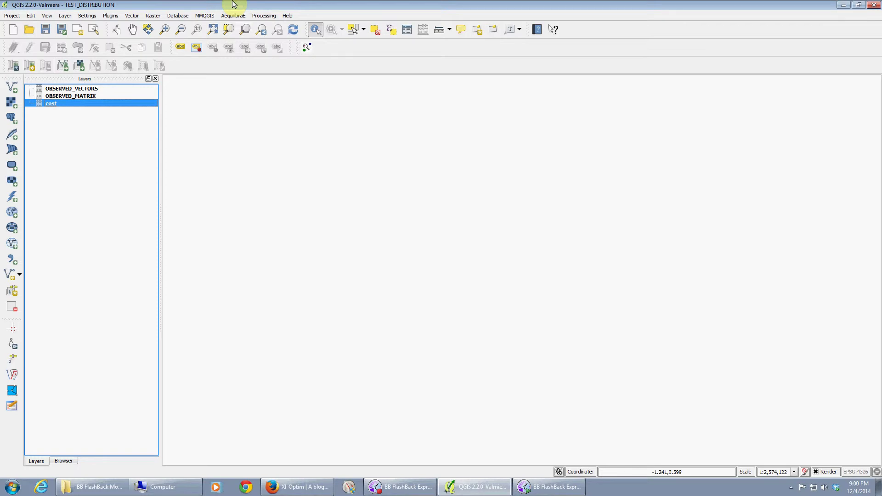
click(234, 15)
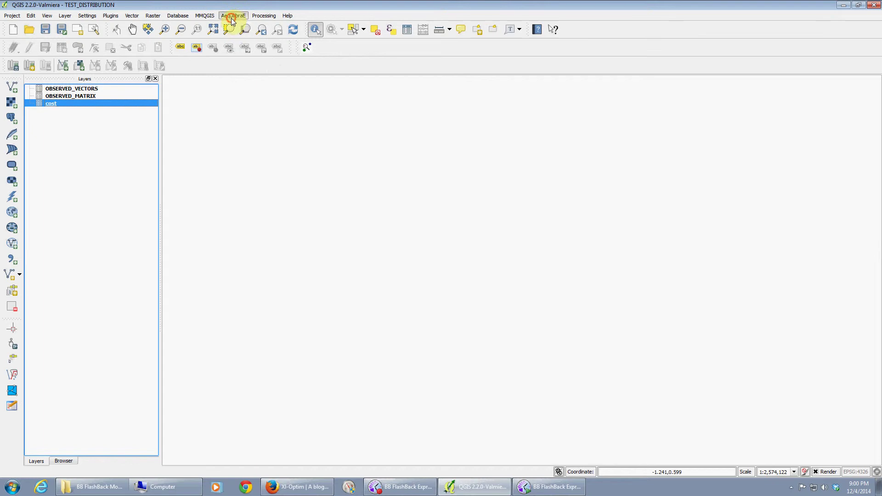
Step: Open Trip Distribution and set the input matrix to OBSERVED_MATRIX with DESTINO and FLOW fields
mouse_move(236, 28)
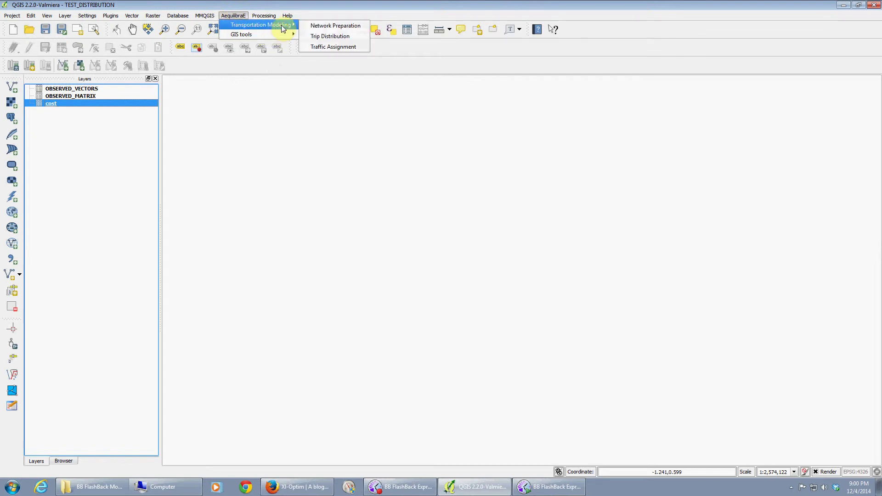
click(314, 35)
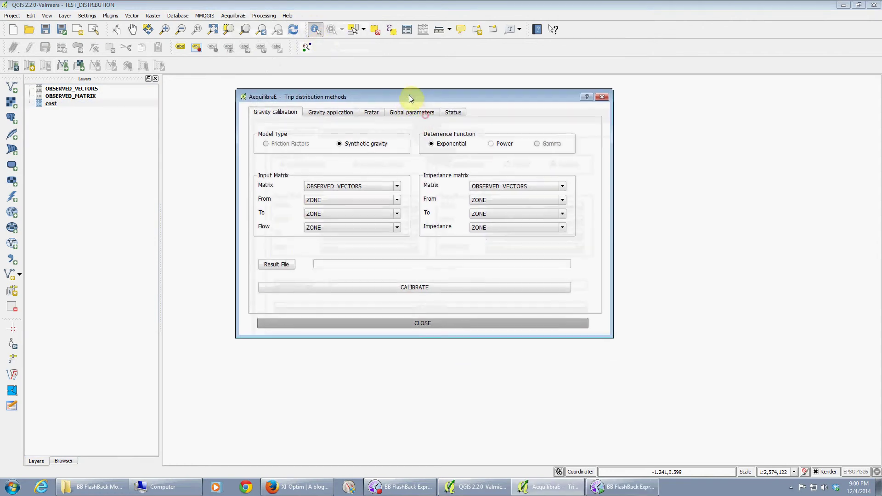
drag(409, 94, 407, 92)
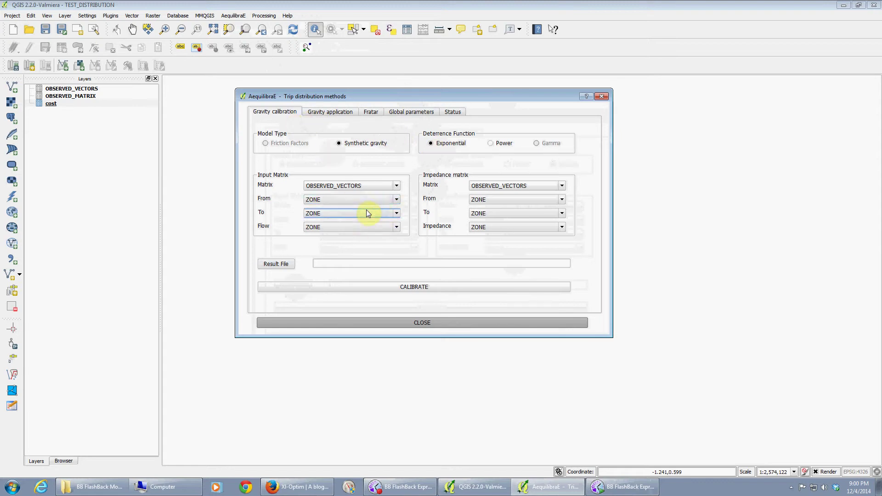
click(362, 184)
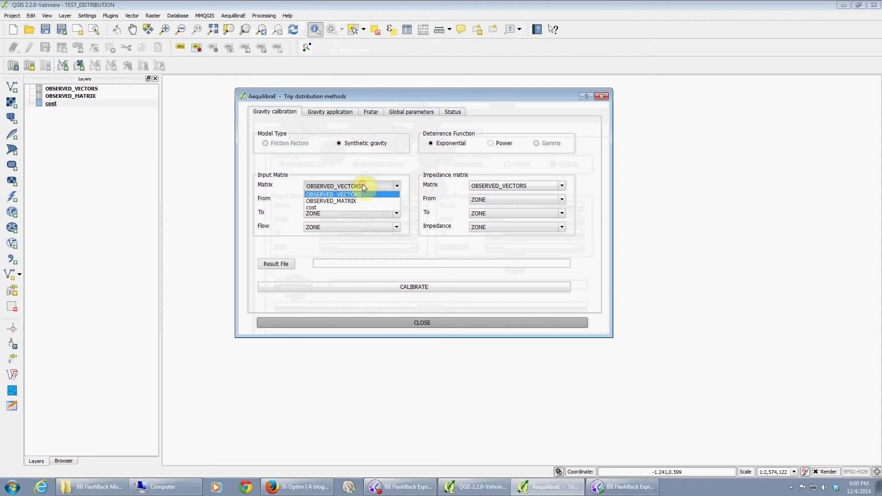
click(357, 201)
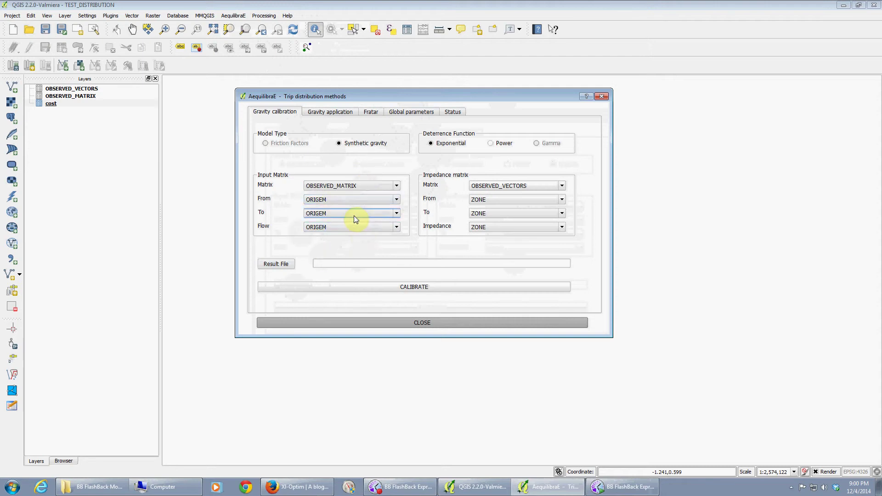
click(353, 216)
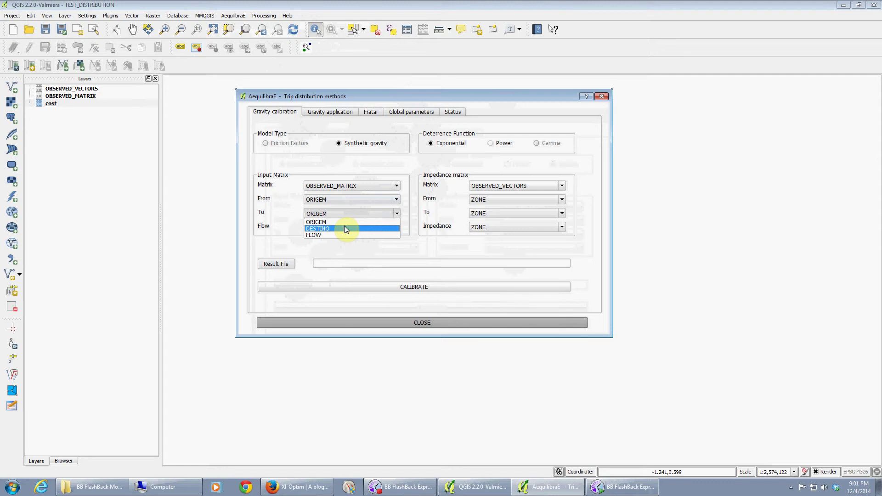
click(346, 229)
click(342, 227)
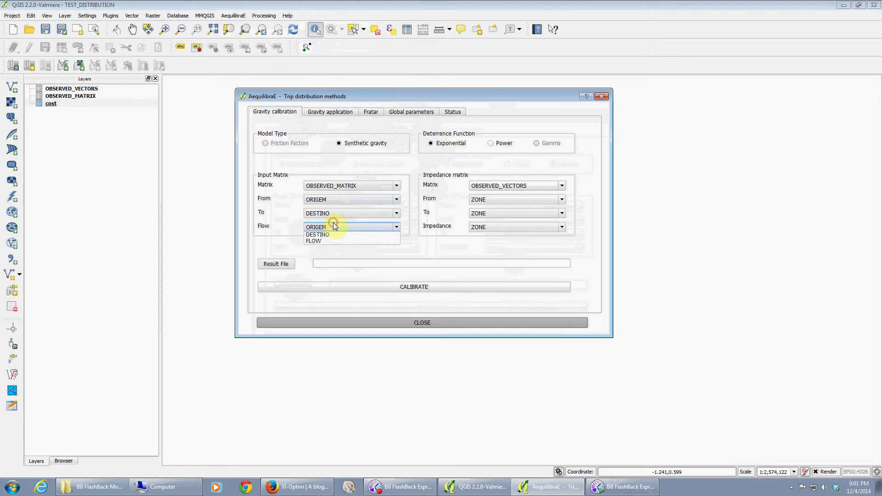
click(330, 249)
Step: Set the impedance matrix to cost, using zona_d as destination and distancia_OD as impedance
click(506, 186)
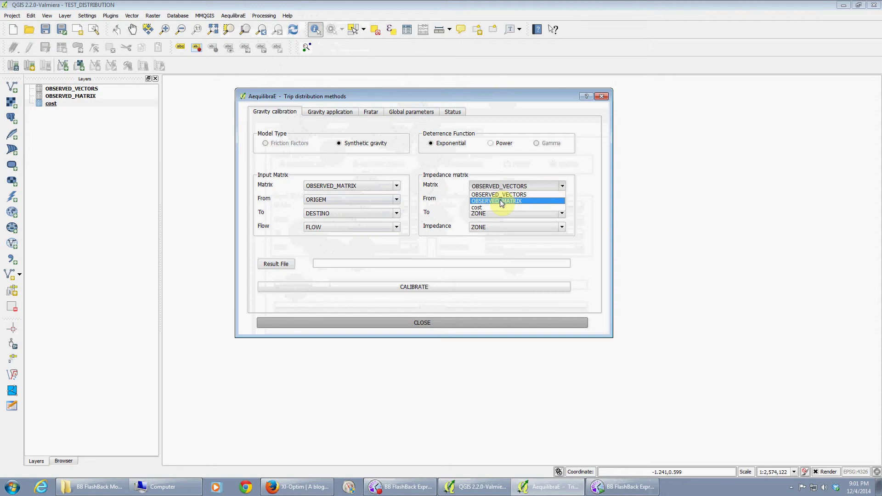
click(500, 208)
click(491, 214)
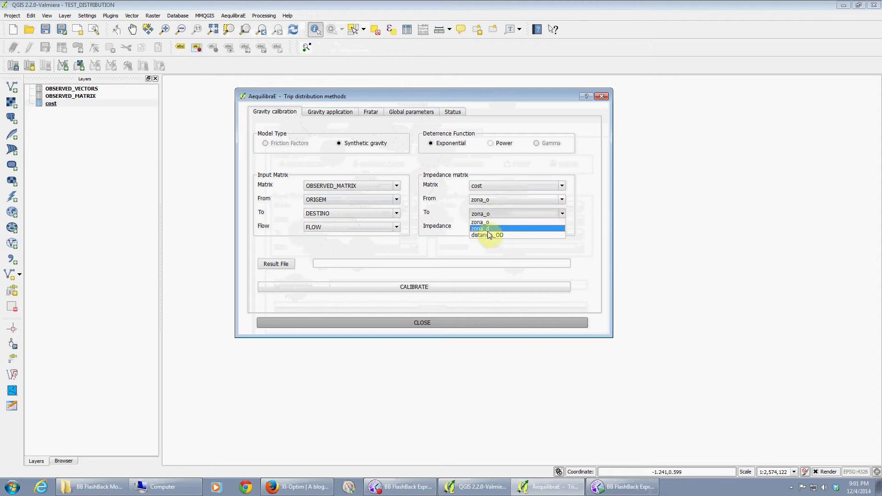
click(488, 229)
click(492, 227)
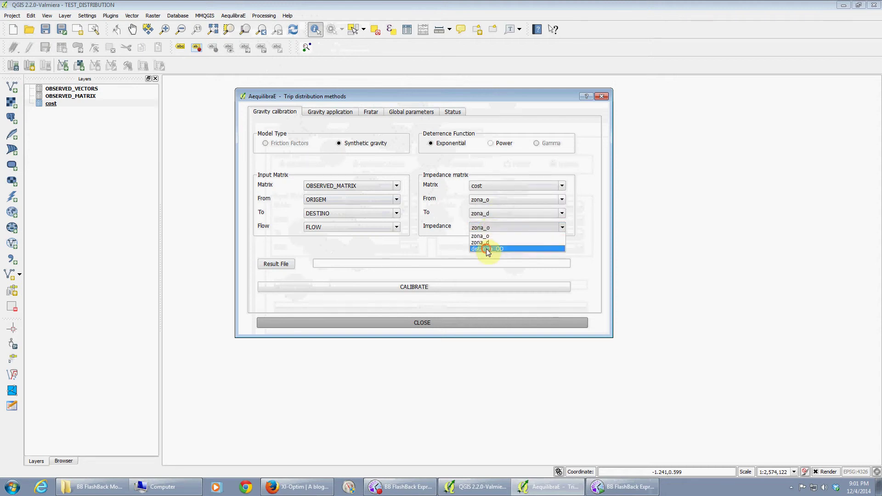
click(486, 247)
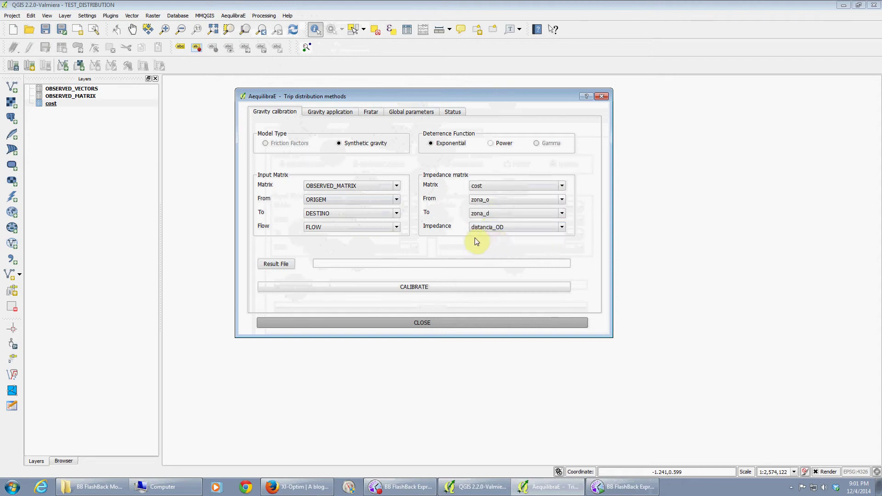
click(404, 115)
Step: Change maximum trip length to 6000 and convergence level to 0.00001, then return to Gravity calibration
click(339, 132)
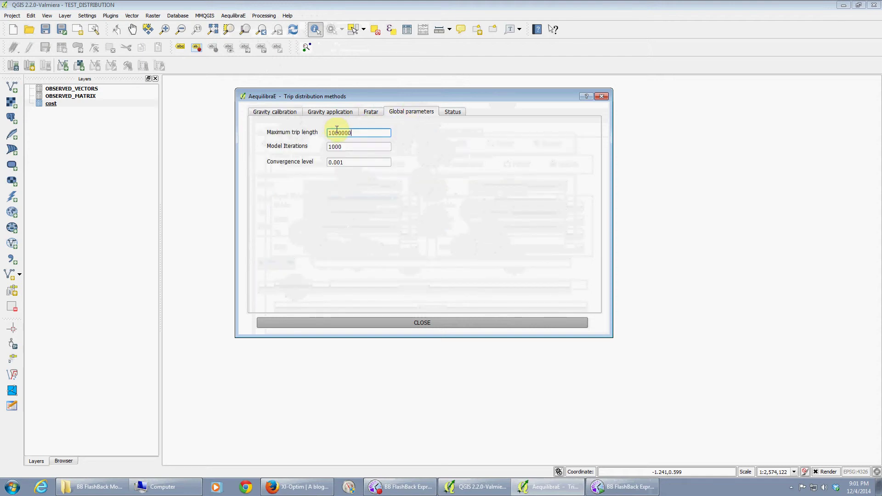
drag(344, 131, 370, 130)
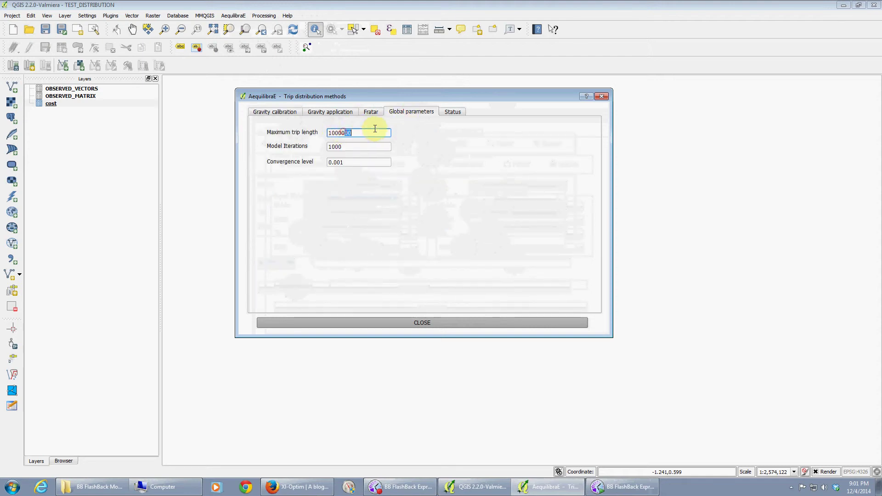
key(BackSpace)
key(Home)
key(Delete)
key(Delete)
click(340, 163)
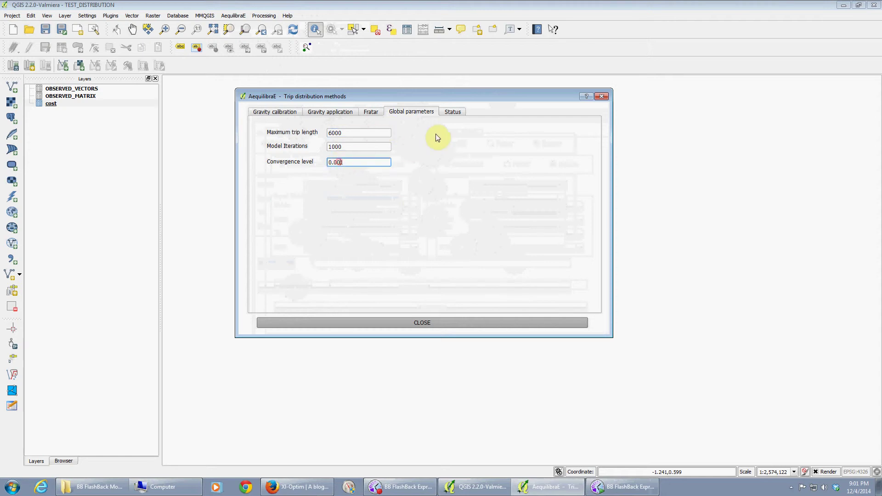
text(00)
click(332, 113)
click(285, 114)
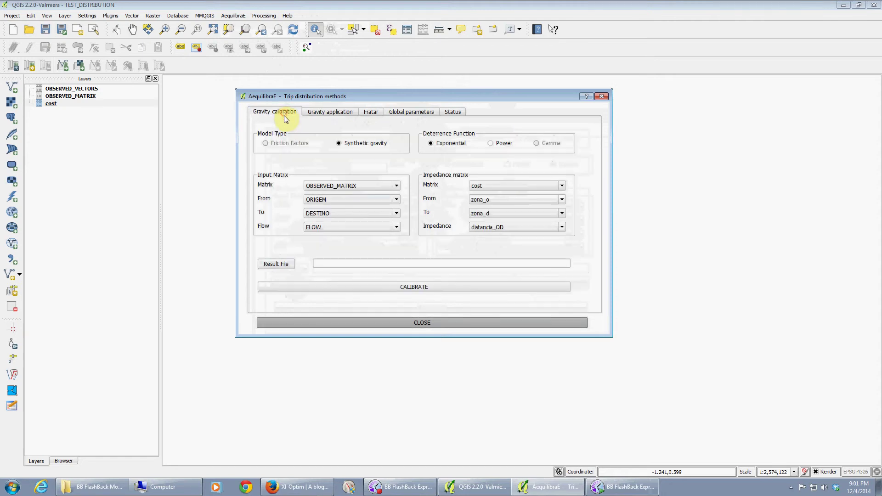
Step: Save the calibration result file as Expo_Model_Calib.txt in W:\AEQUILIBRAE
click(287, 263)
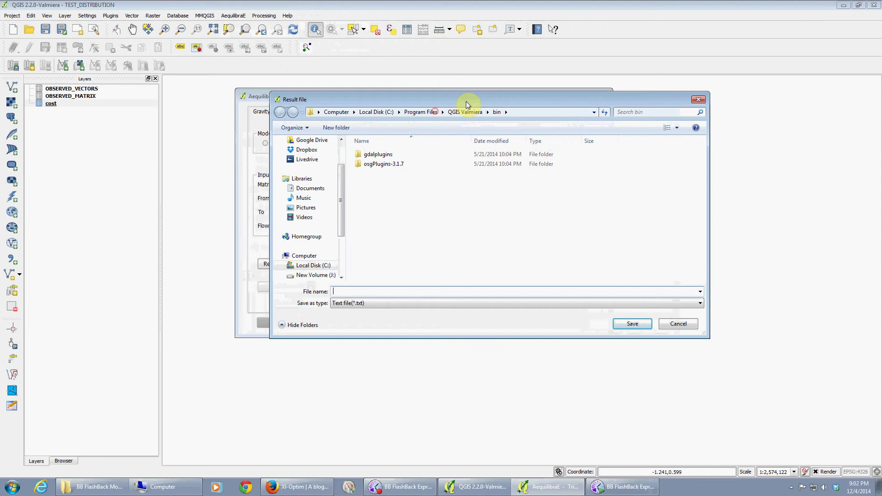
scroll(341, 260, down, 3)
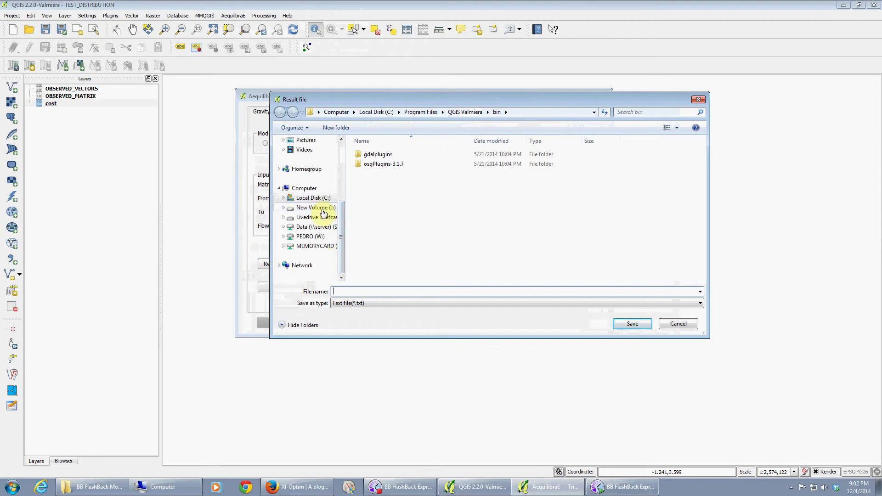
click(315, 240)
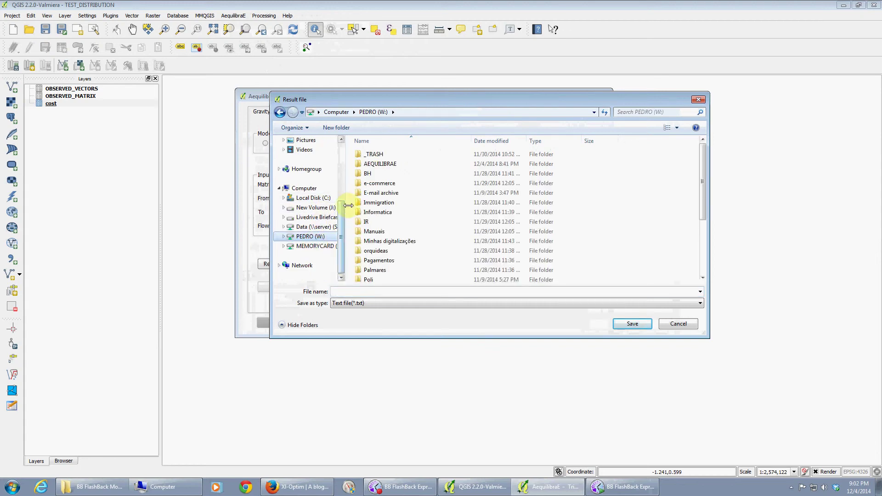
double_click(379, 164)
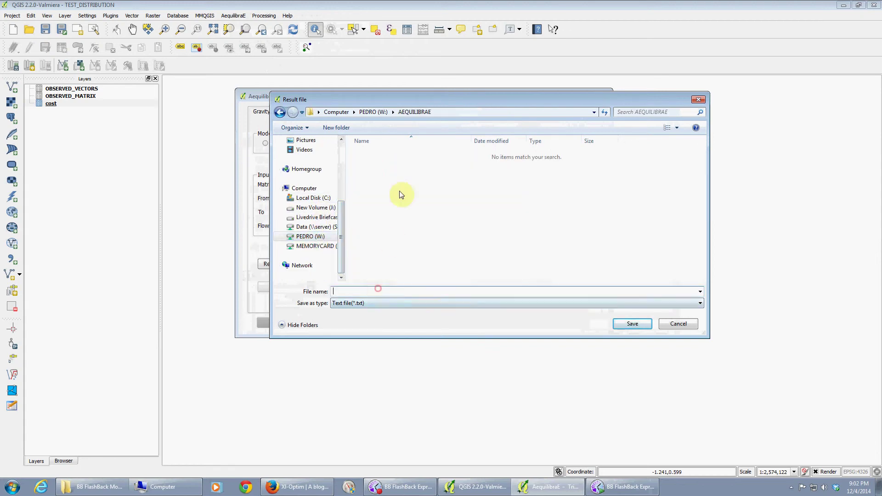
drag(407, 98, 565, 232)
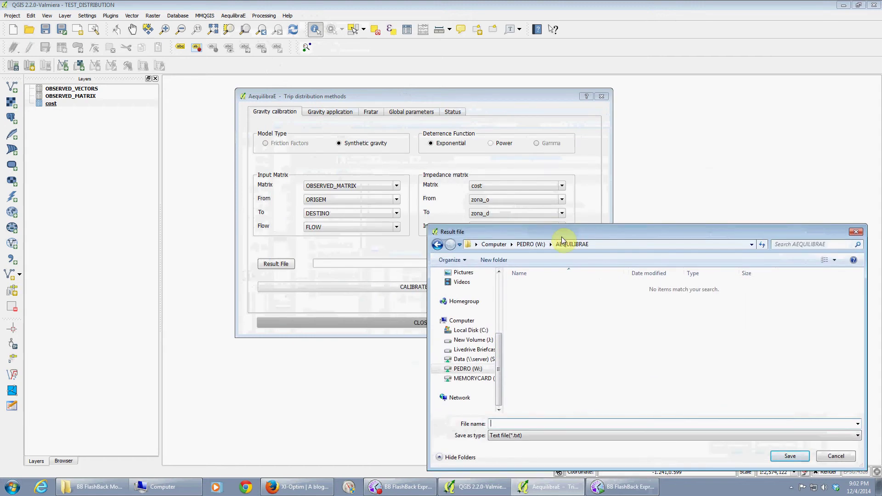
text(Expo_Model_)
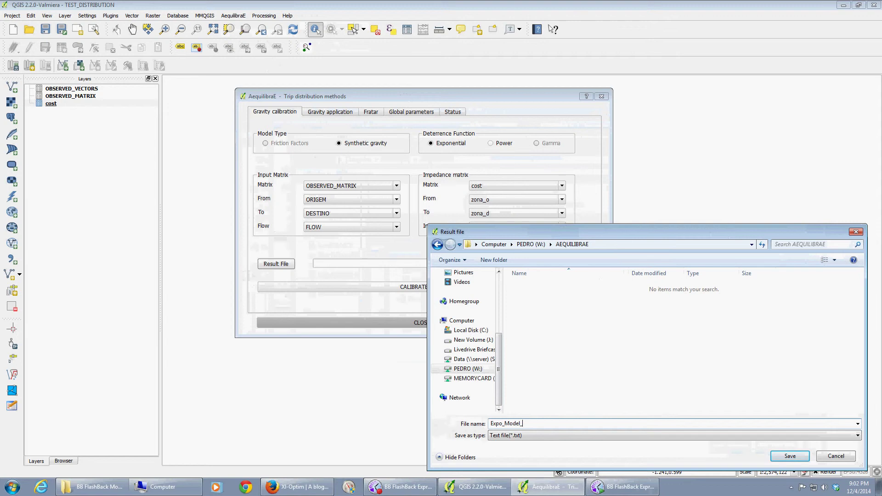
text(Calib)
click(790, 457)
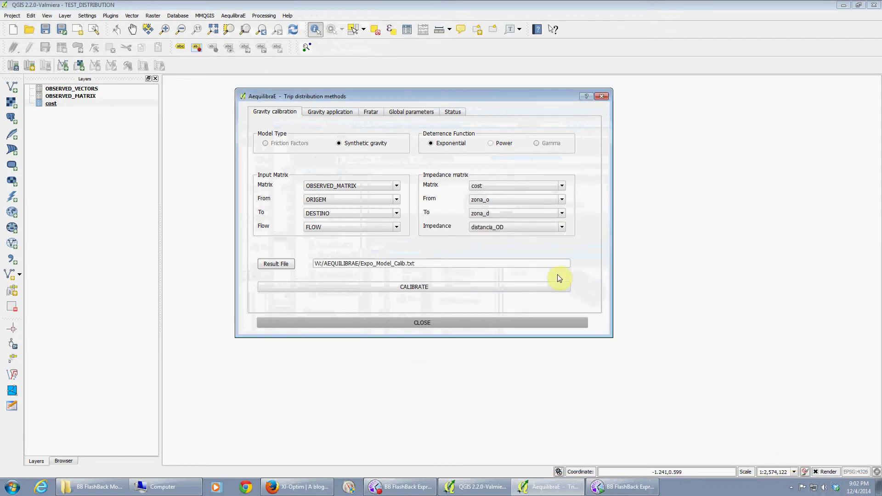
Step: Run the exponential gravity calibration until FINALIZED, then close the trip distribution window
click(517, 286)
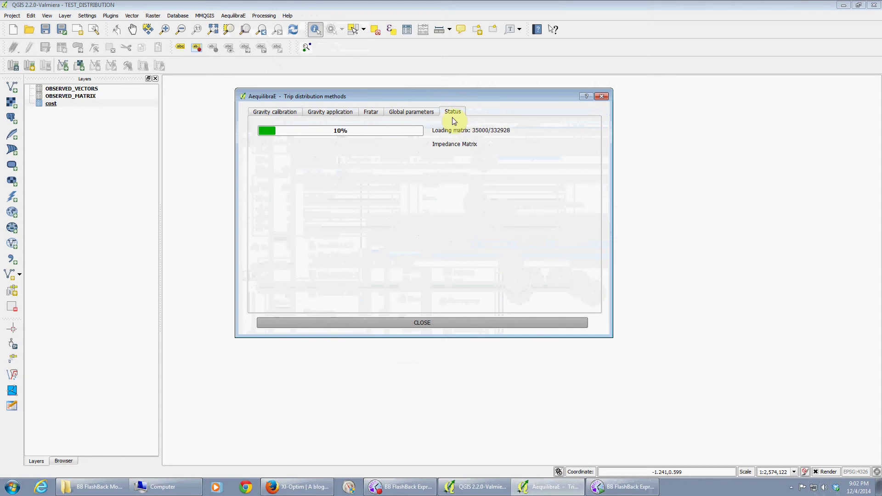
click(432, 113)
click(451, 112)
click(423, 112)
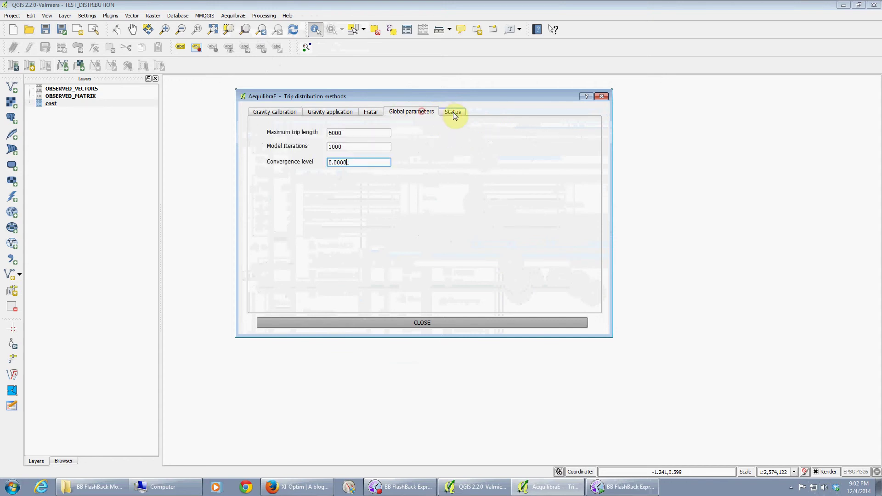
click(454, 113)
click(412, 112)
click(455, 113)
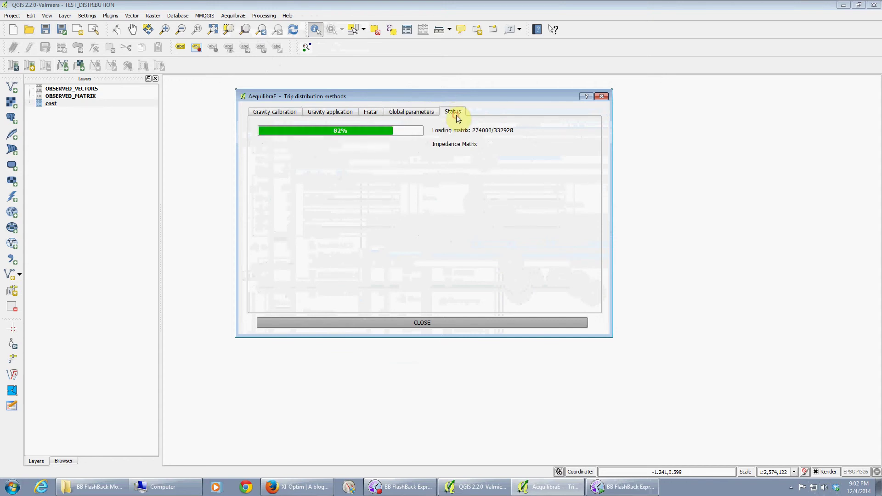
drag(461, 98, 446, 122)
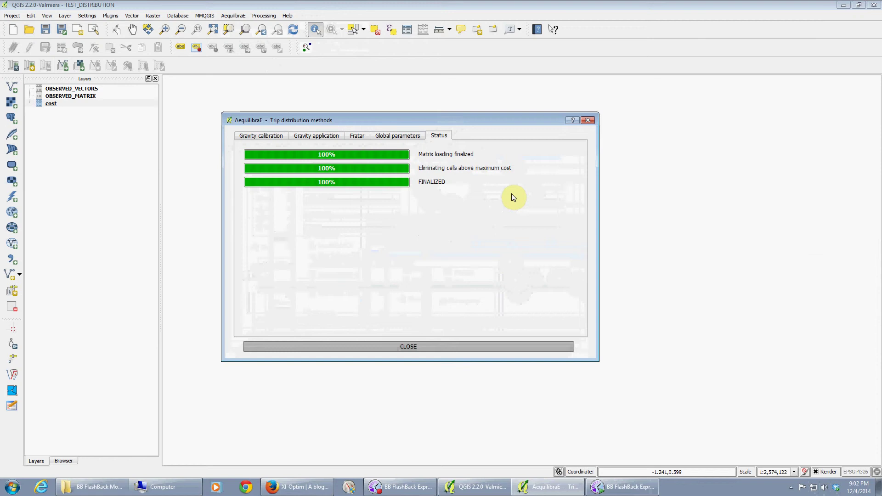
click(493, 346)
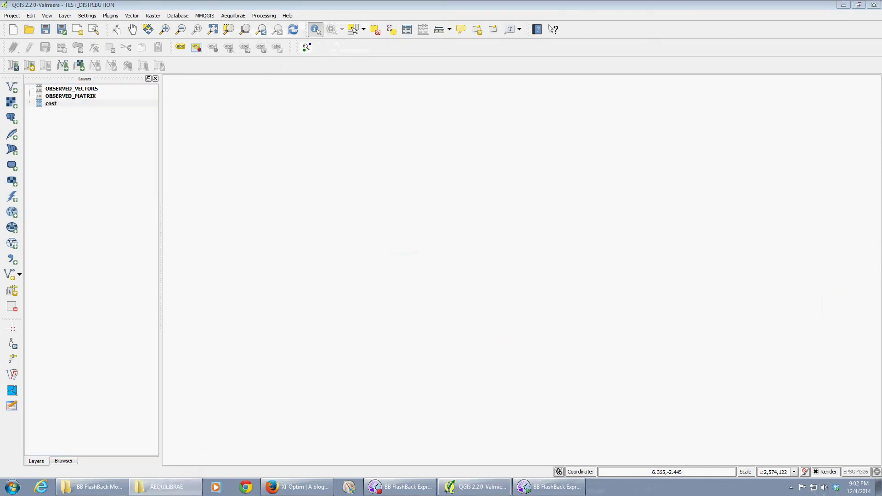
Step: Open Expo_Model_Calib.txt to read BETA 0.000677221878174, then close Notepad
drag(850, 159, 420, 105)
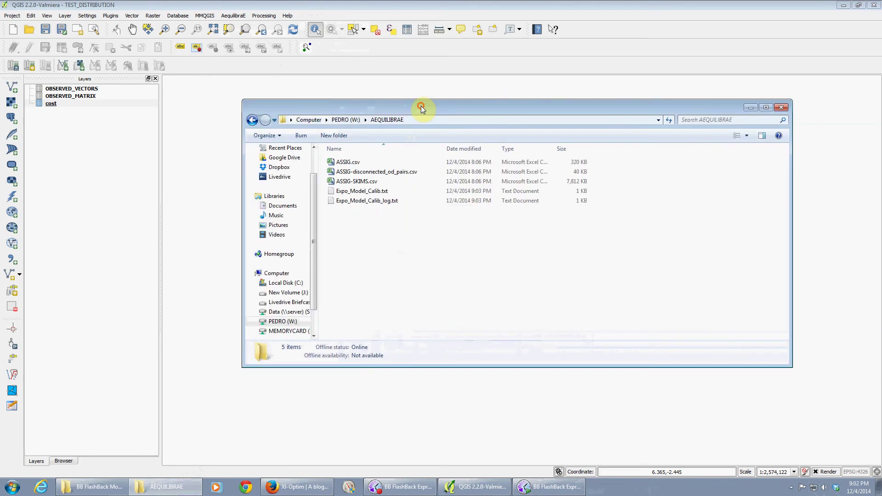
click(371, 192)
double_click(371, 193)
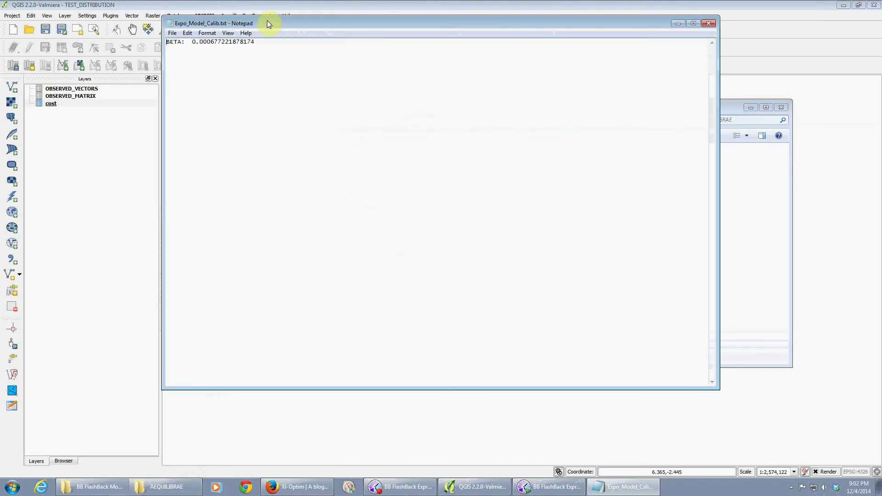
drag(271, 20, 275, 91)
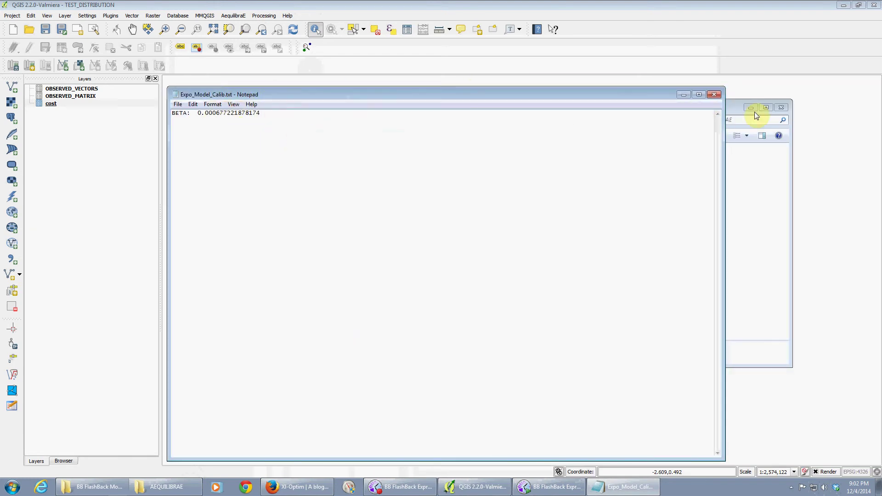
click(720, 95)
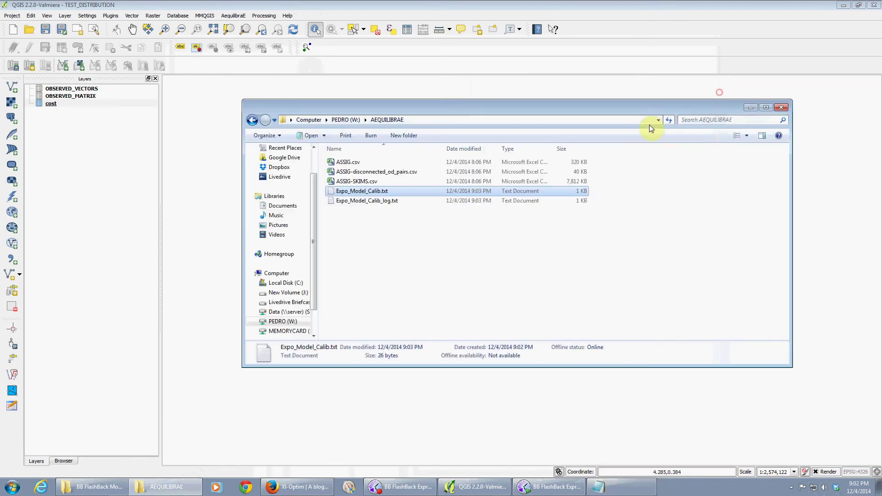
Step: Open Expo_Model_Calib_log.txt and review its header, impedance and observed matrix settings
double_click(385, 201)
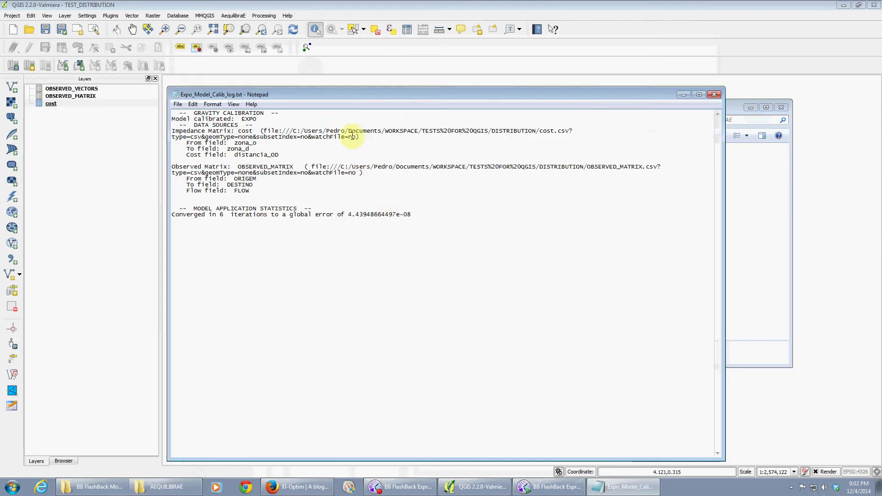
drag(271, 114, 169, 107)
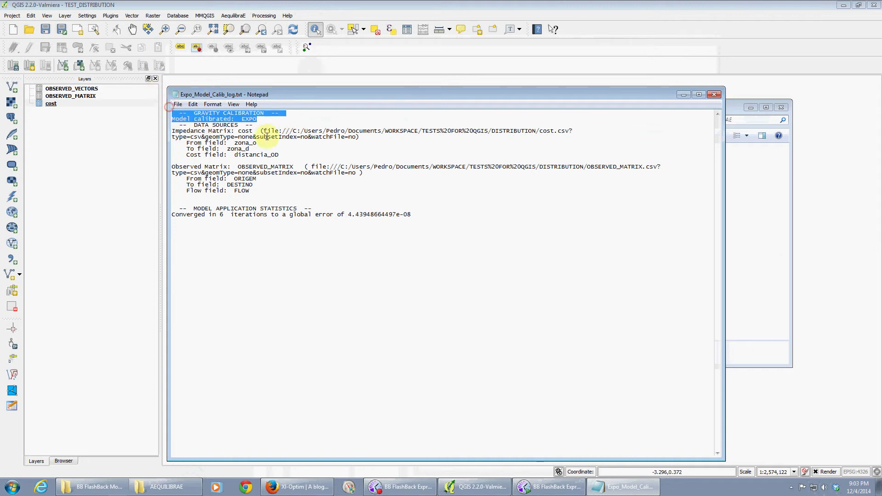
click(268, 136)
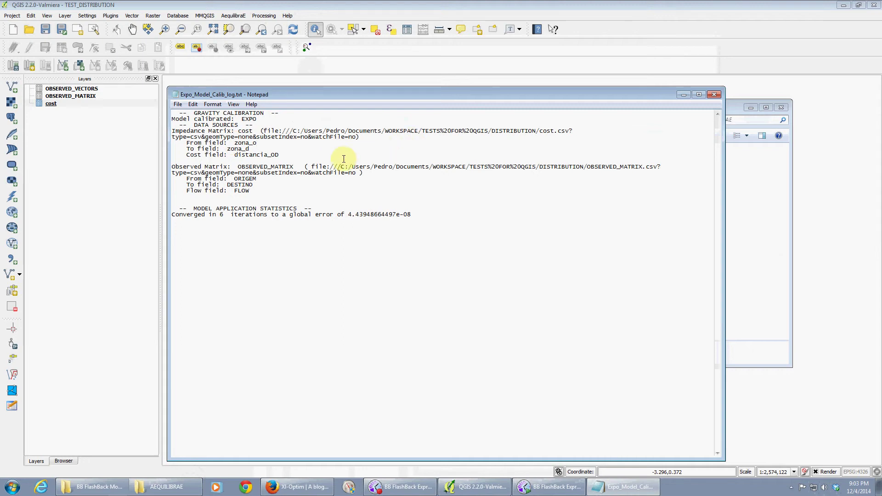
drag(294, 130, 537, 136)
click(364, 158)
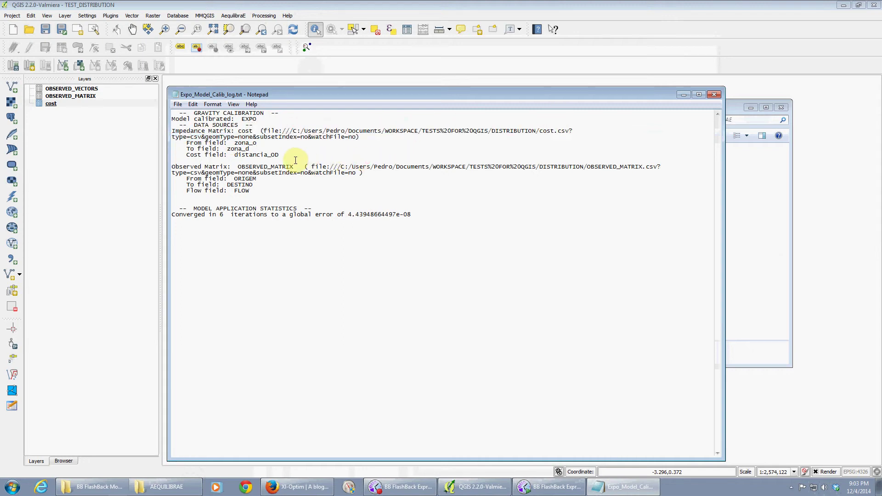
drag(296, 157, 220, 136)
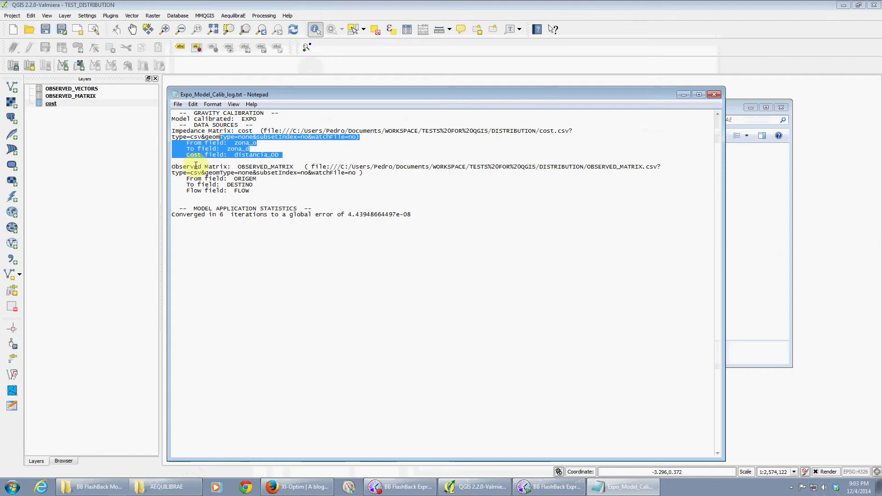
drag(195, 166, 269, 188)
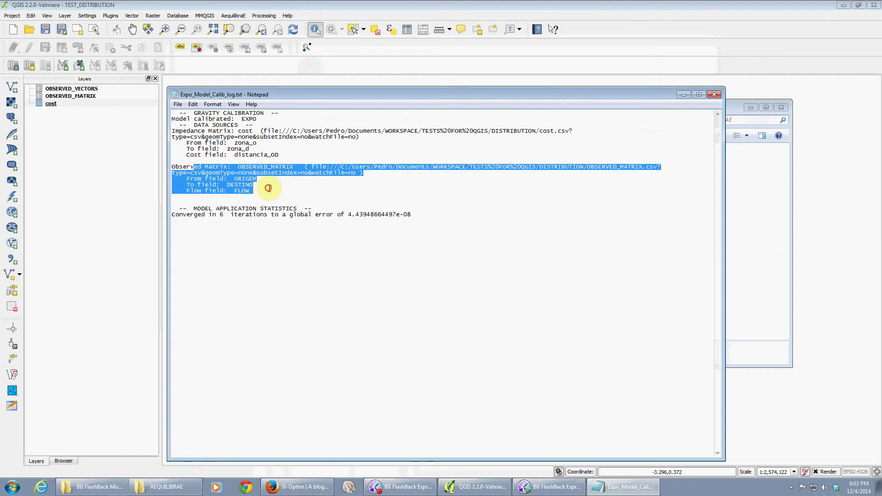
Step: Review the statistics and global error 4.43948664497e-08 after 6 iterations, then close the log
drag(219, 209, 404, 223)
click(404, 223)
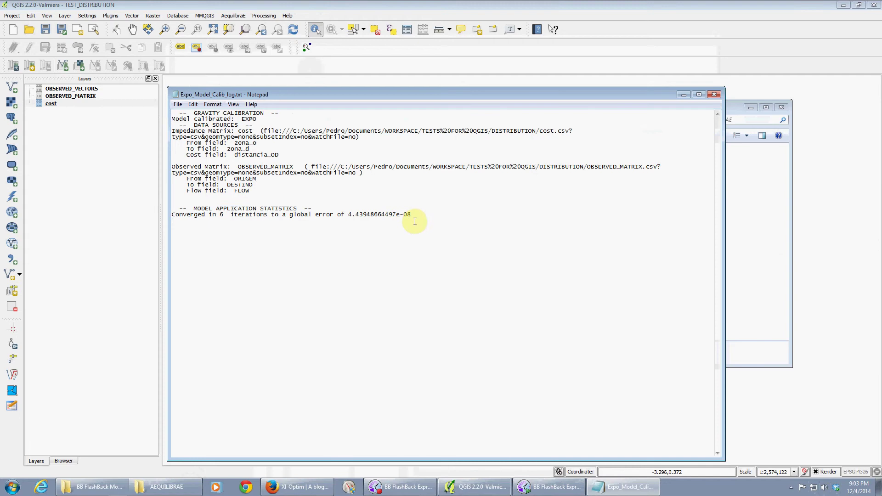
drag(414, 215, 349, 214)
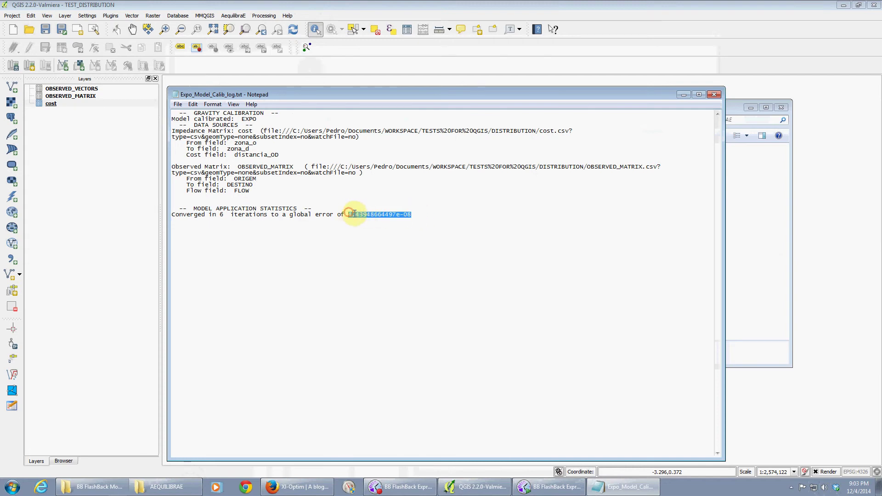
click(289, 236)
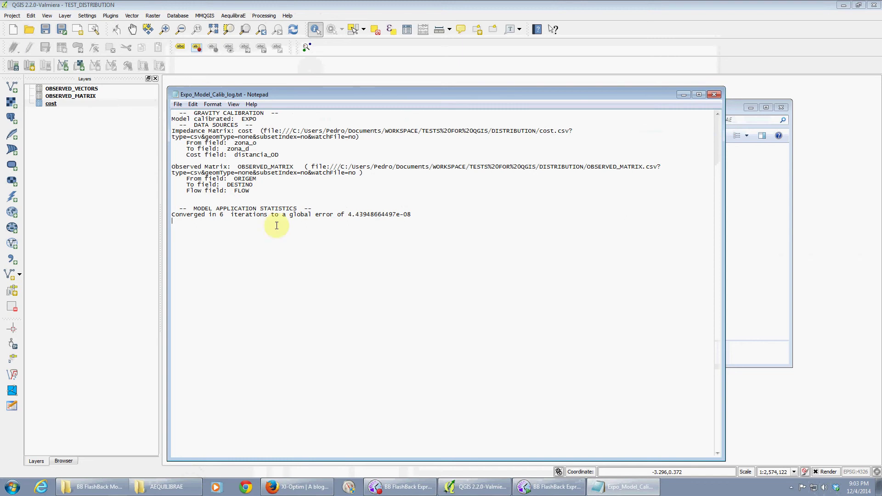
drag(346, 95, 375, 88)
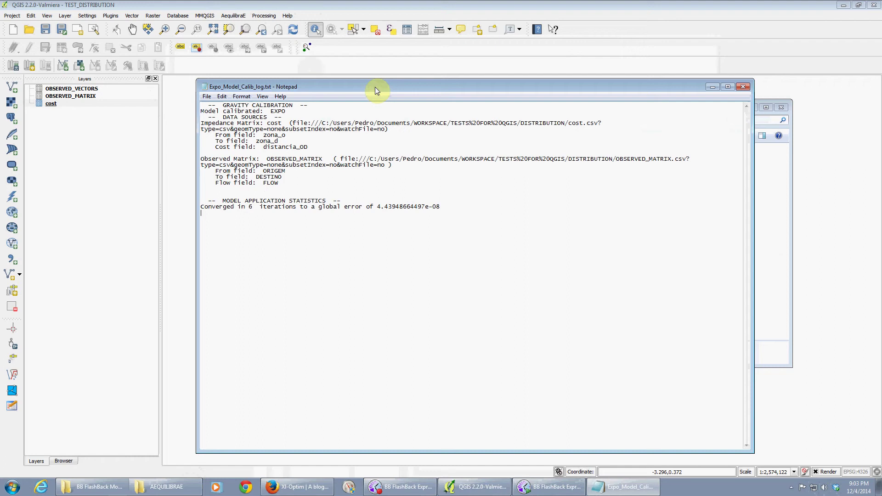
click(329, 231)
click(744, 87)
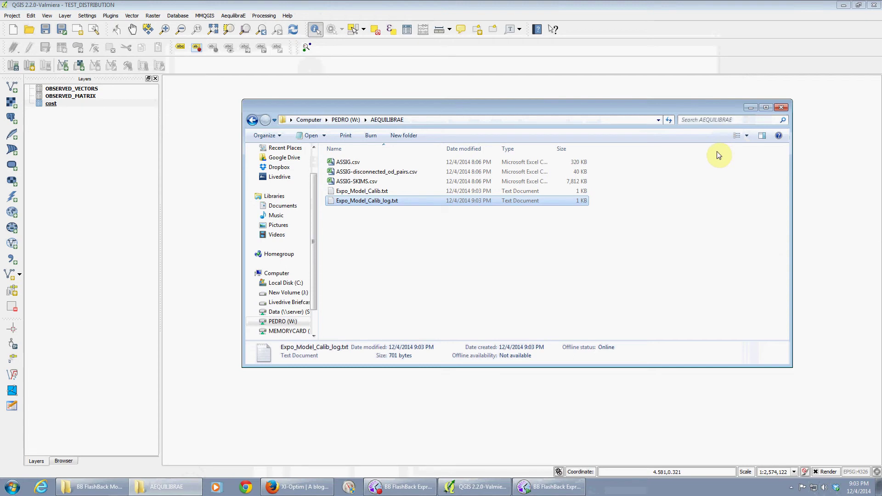
Step: Bring QGIS forward and reopen AequilibraE's Trip Distribution dialog
click(403, 4)
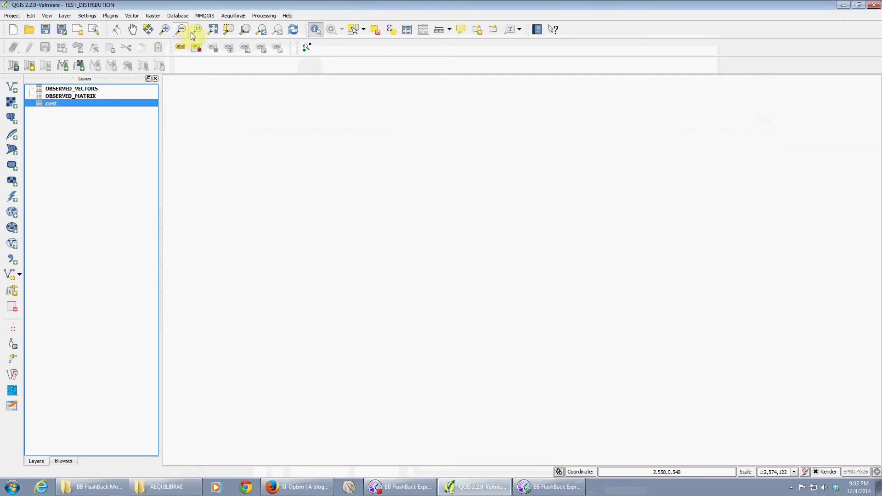
click(234, 15)
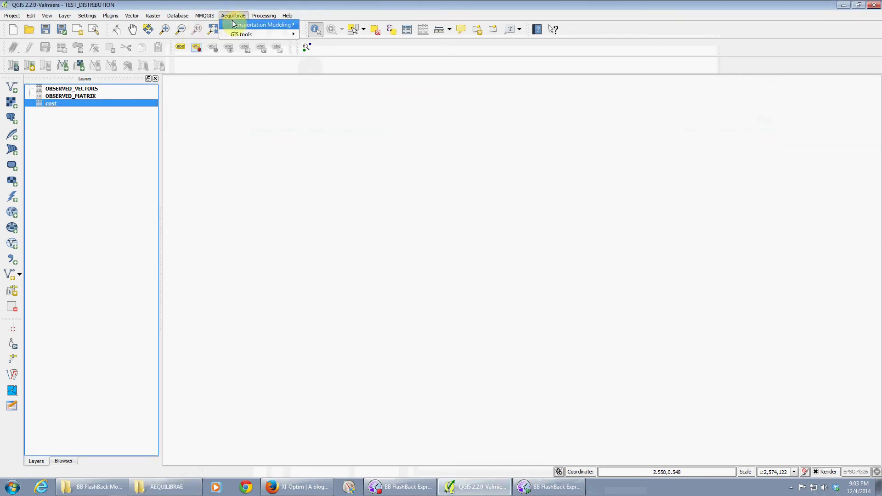
mouse_move(258, 26)
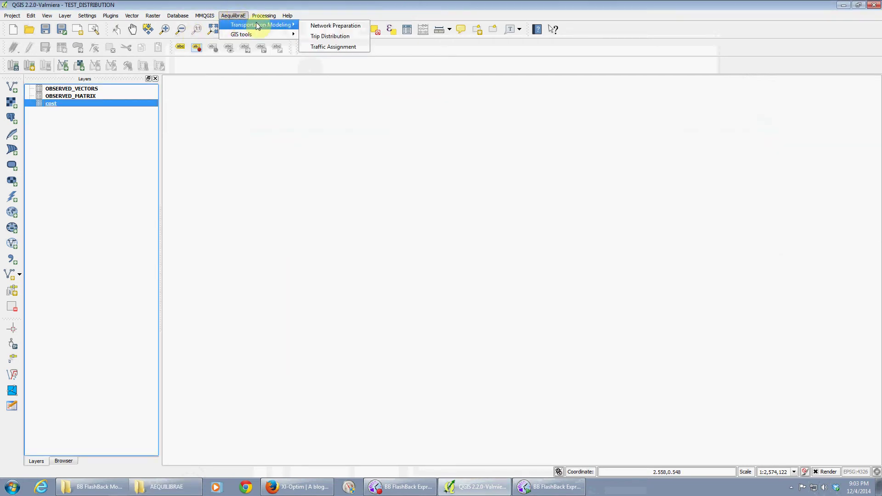
click(323, 38)
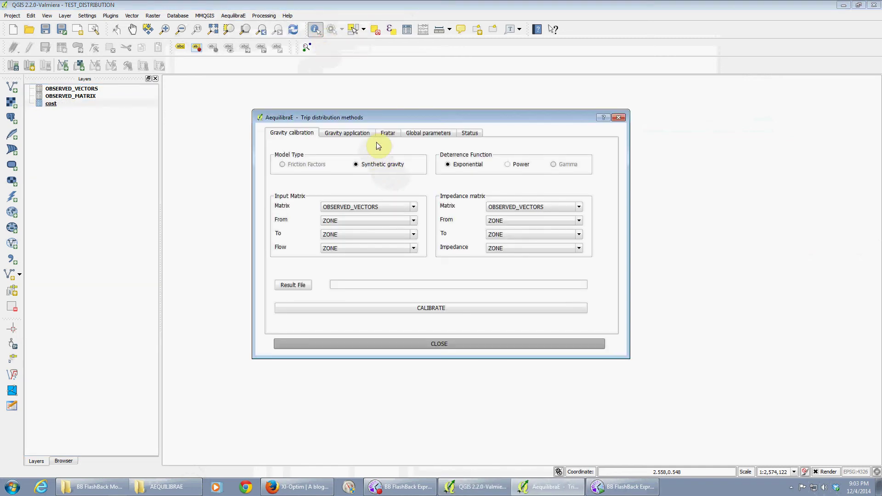
Step: On the Fratar tab, set Productions to PROD and Attractions to ATRA
click(387, 134)
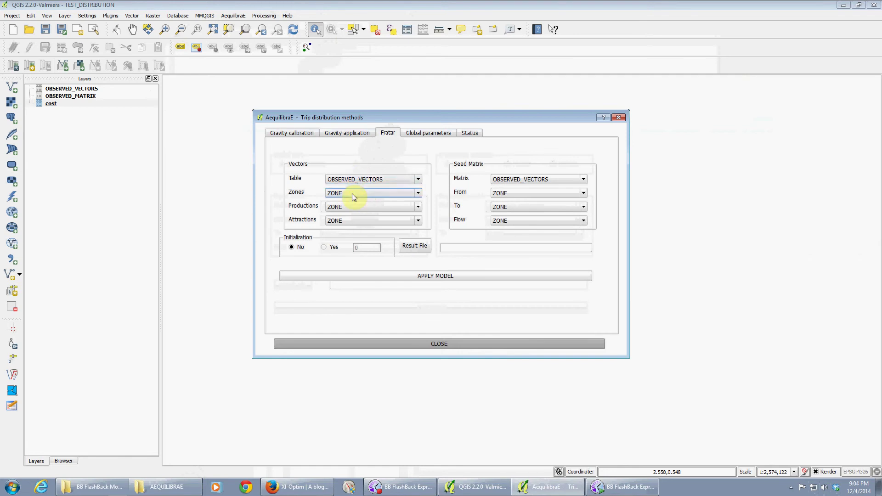
click(349, 207)
click(343, 225)
click(344, 220)
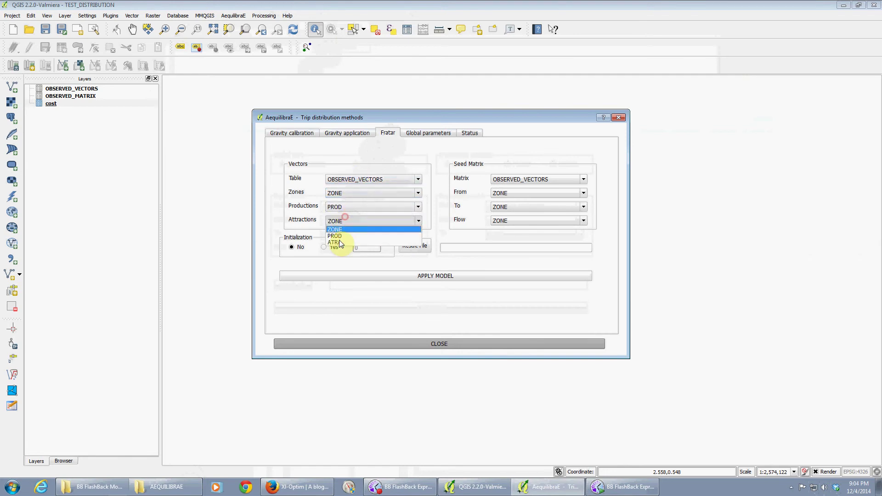
click(340, 242)
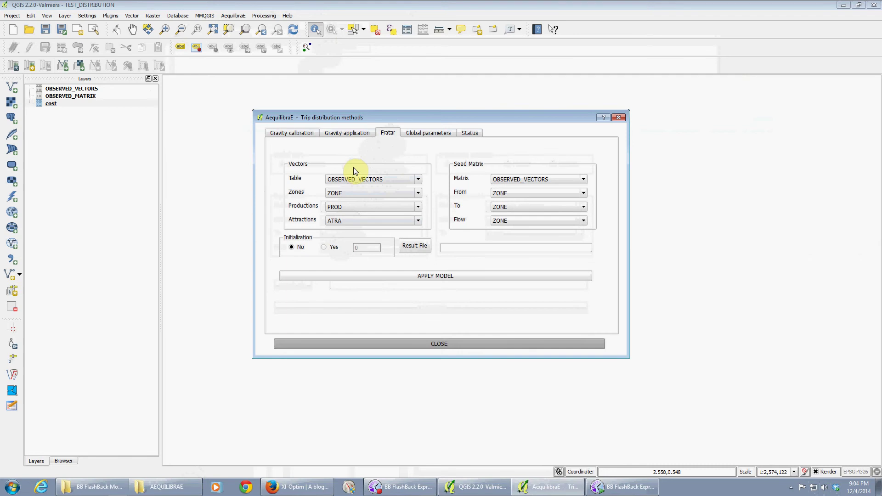
click(357, 138)
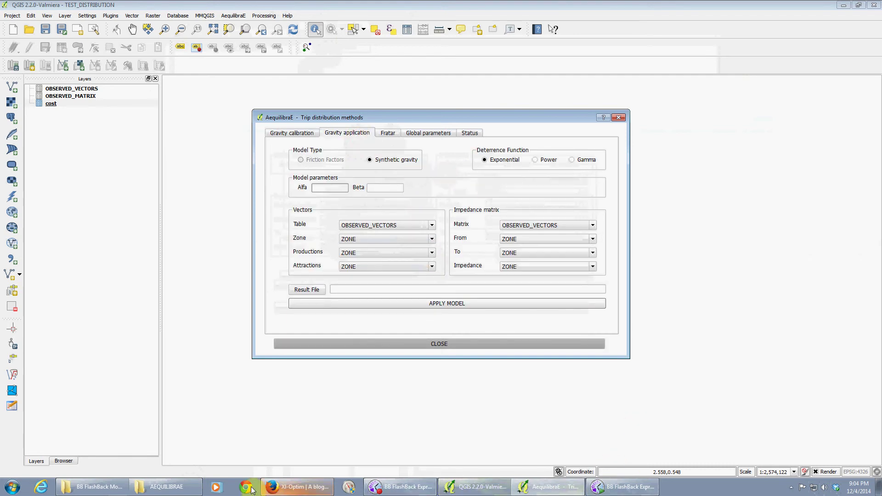
Step: Copy the calibrated BETA from Expo_Model_Calib.txt and paste it into the Beta field
click(193, 491)
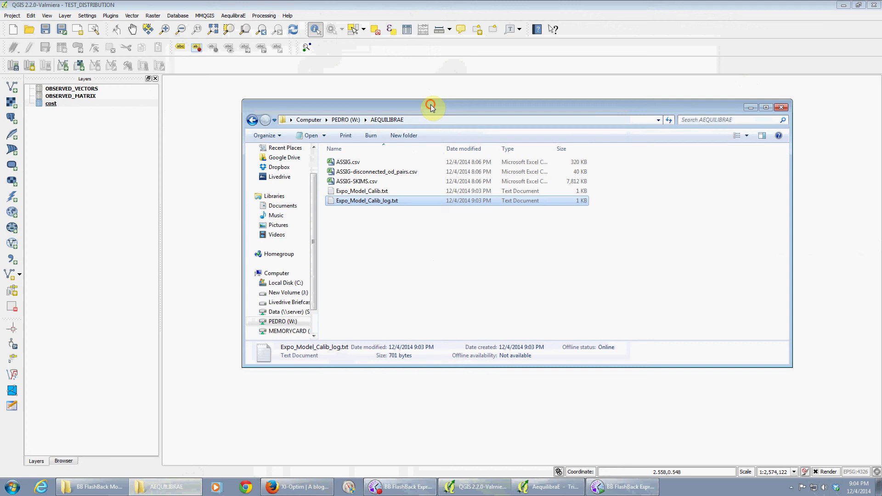
drag(431, 107, 699, 127)
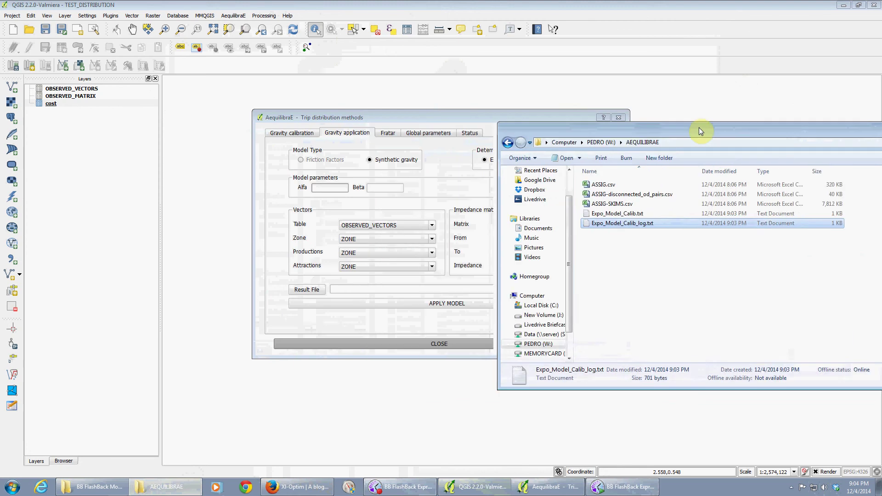
double_click(657, 215)
drag(299, 106, 224, 105)
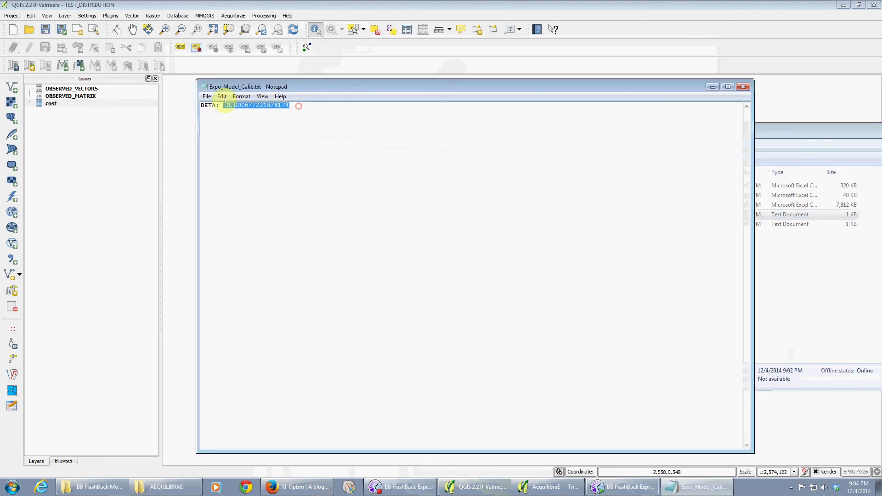
right_click(233, 106)
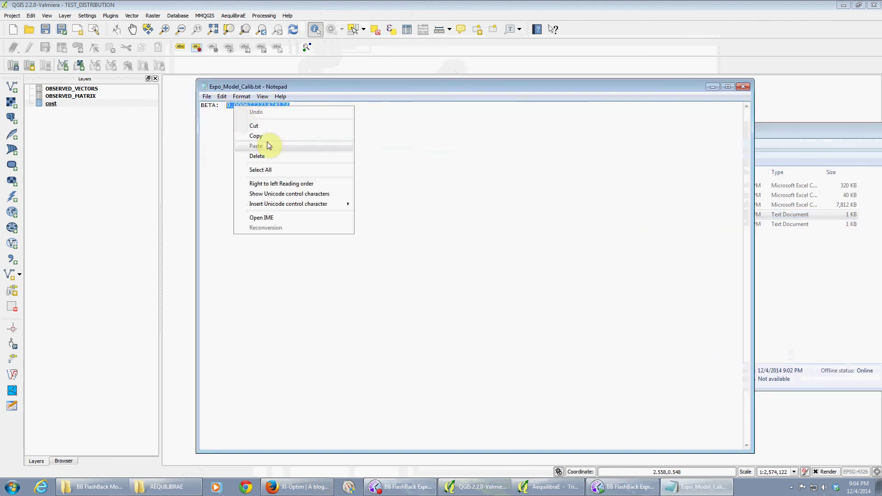
click(272, 140)
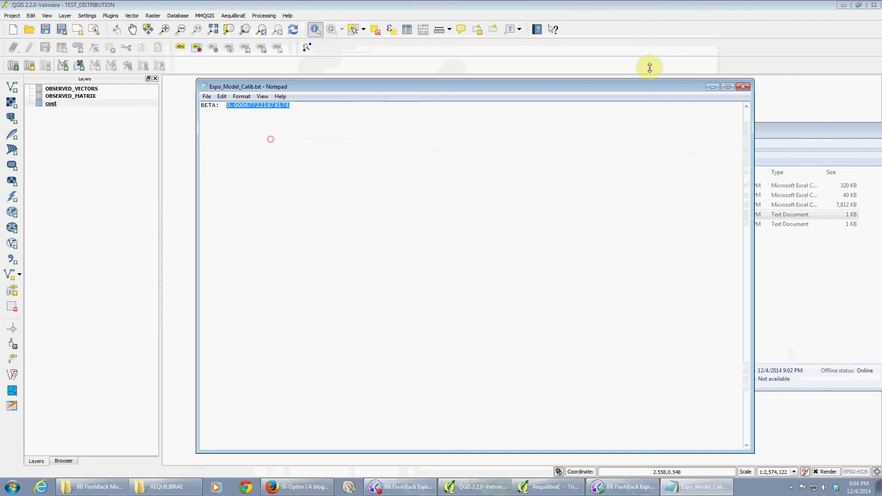
click(710, 87)
click(409, 198)
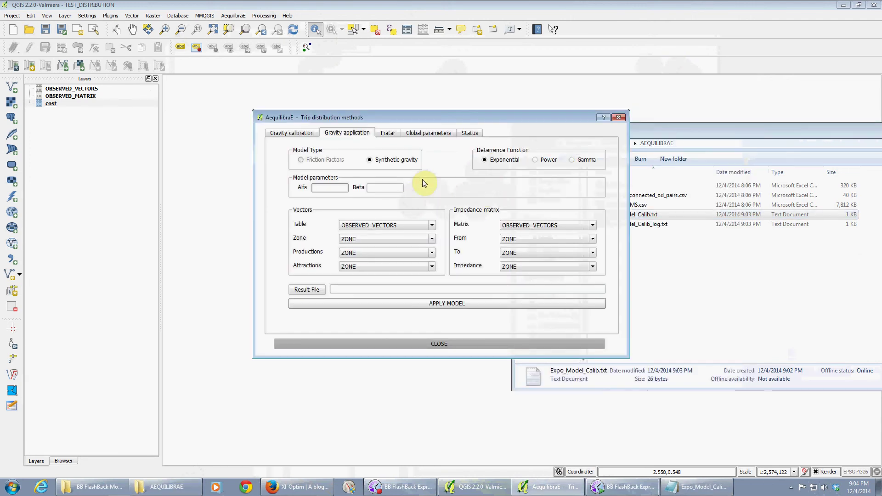
right_click(385, 188)
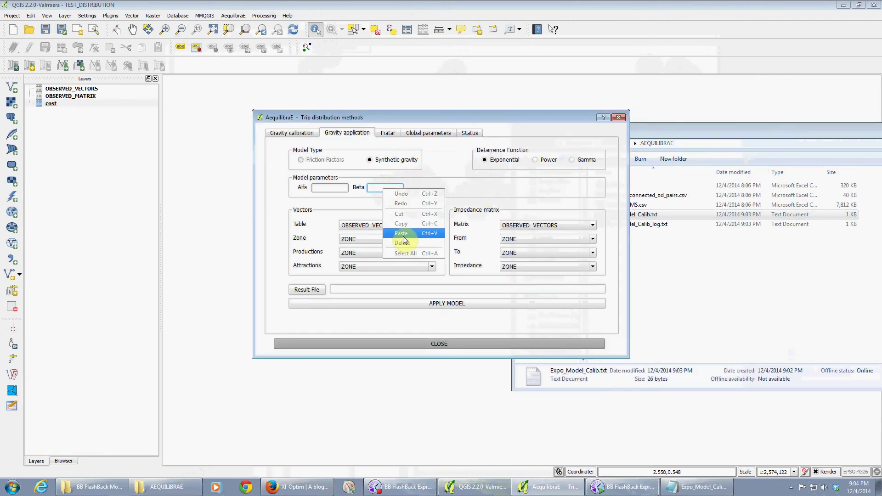
click(403, 236)
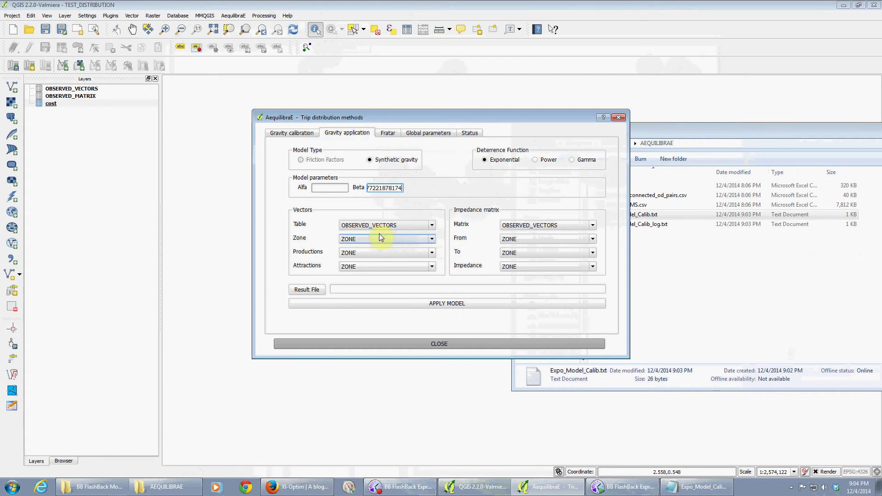
Step: Set Productions PROD, Attractions ATRA, and impedance matrix cost with zona_d destination
click(373, 249)
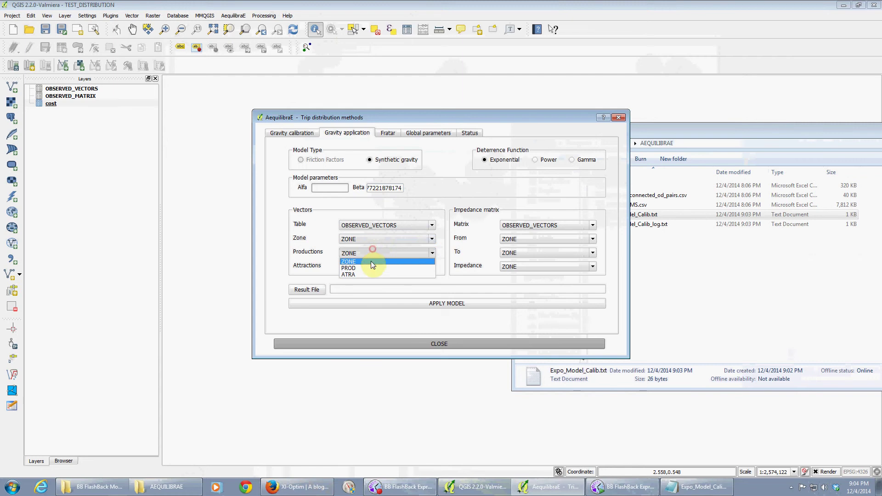
click(369, 267)
click(370, 266)
click(378, 288)
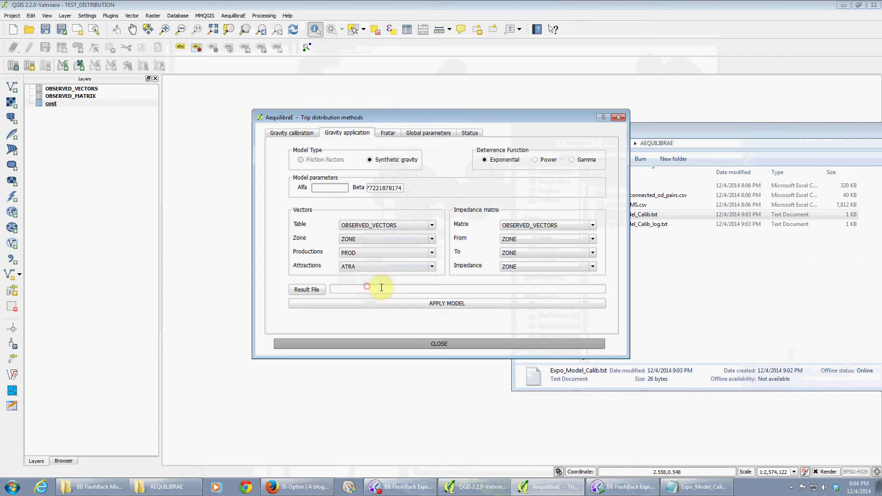
click(538, 226)
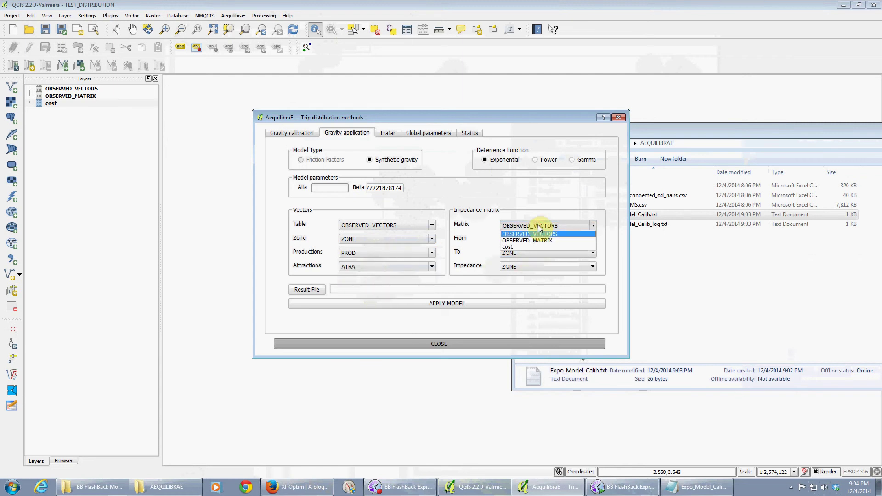
click(536, 247)
click(529, 254)
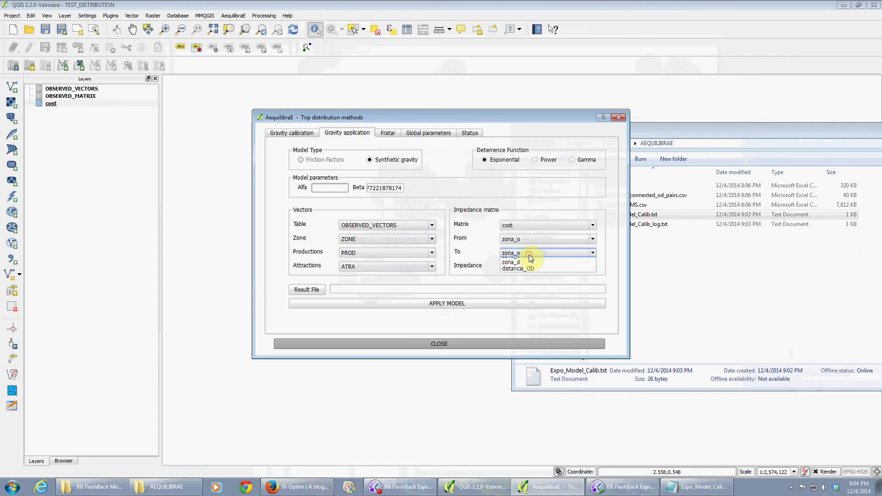
click(526, 269)
Step: Use distancia_OD as impedance, then set maximum trip length 6000 and convergence level 0.000001
click(525, 266)
click(519, 286)
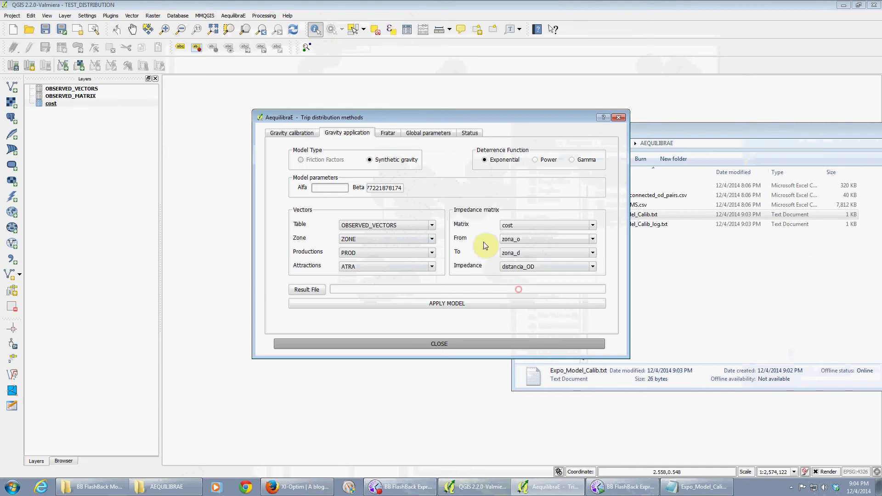
click(429, 133)
double_click(372, 154)
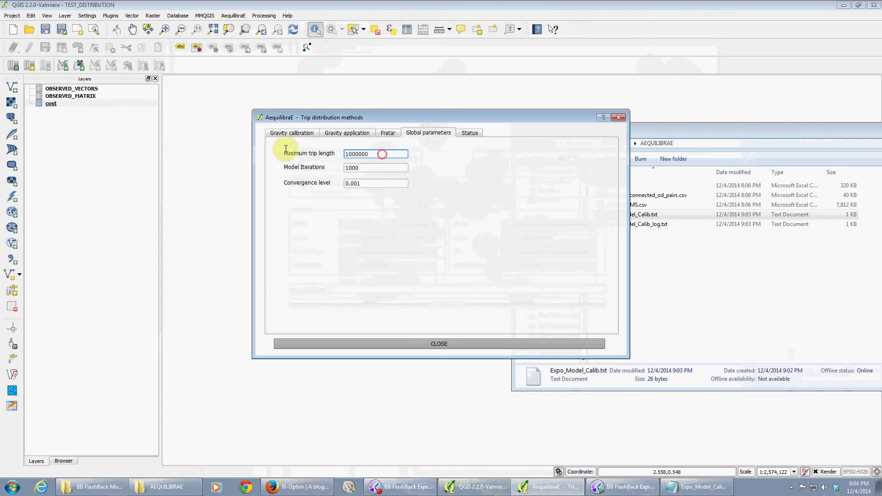
text(6000)
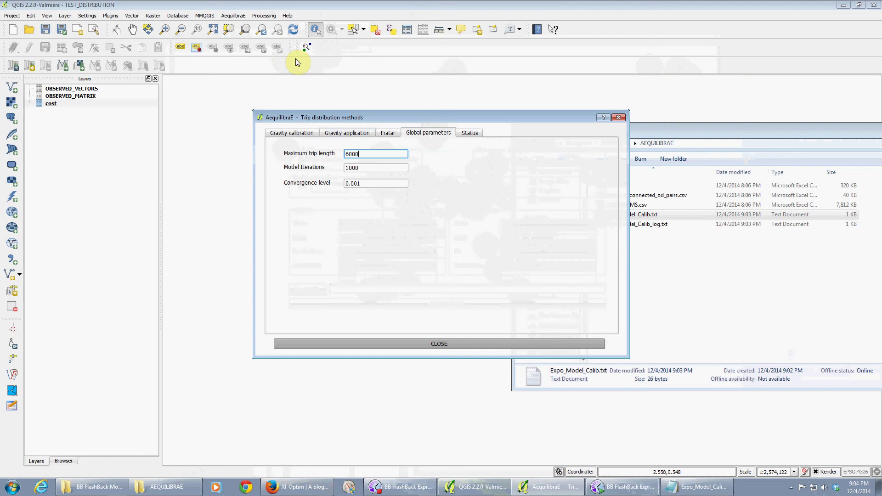
click(356, 185)
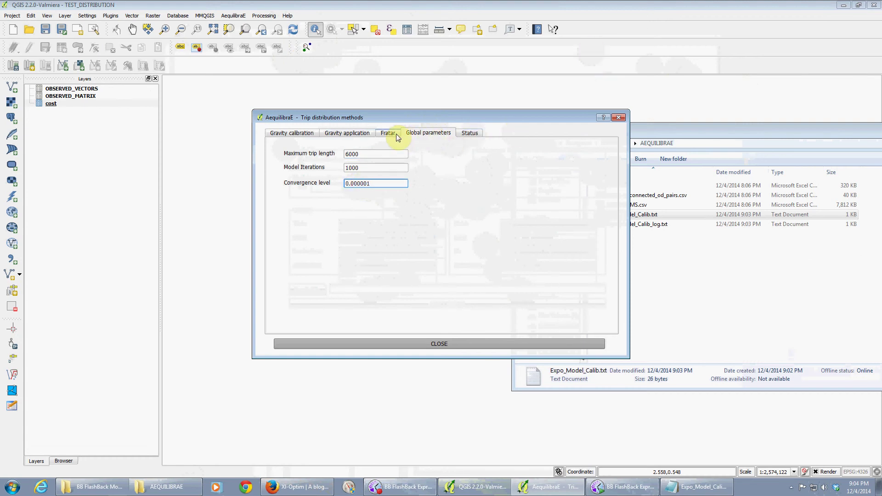
click(363, 133)
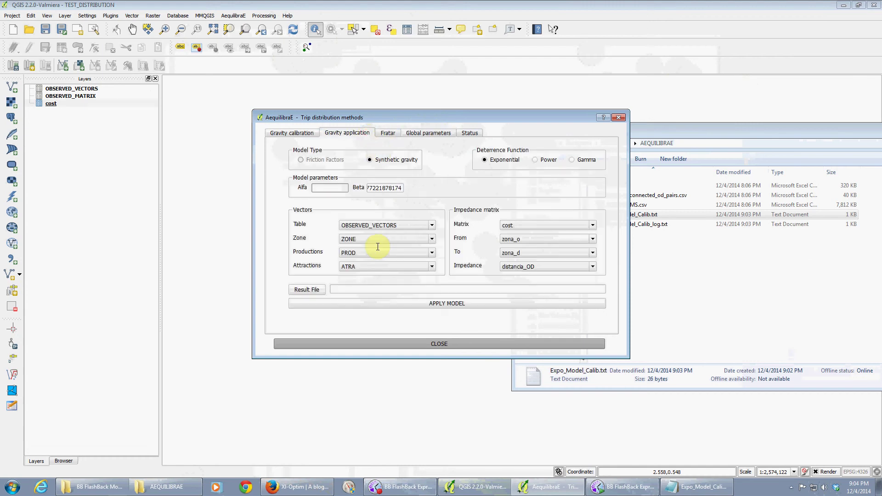
Step: Choose the AEQUILIBRAE folder on the W: drive as the result matrix location
click(320, 287)
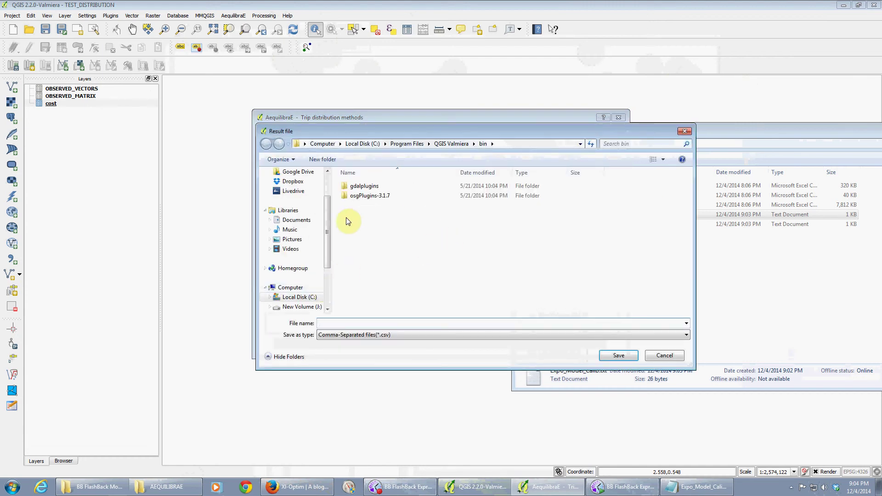
click(328, 285)
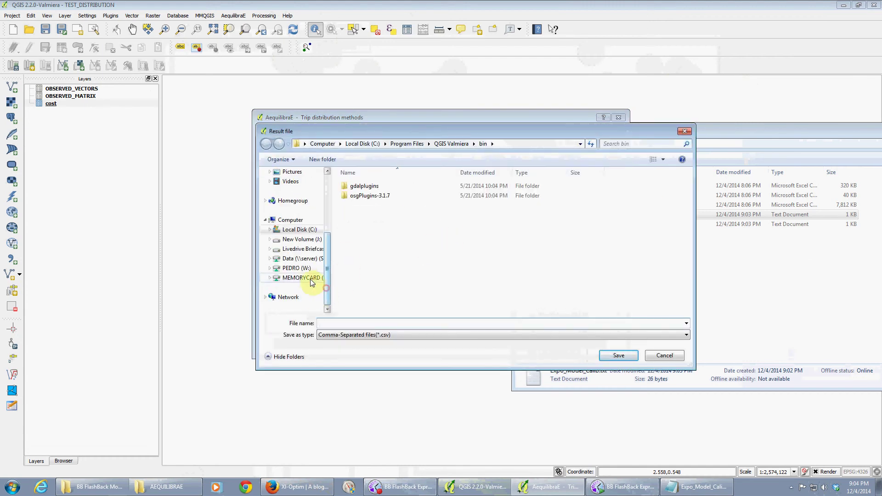
click(299, 268)
double_click(354, 193)
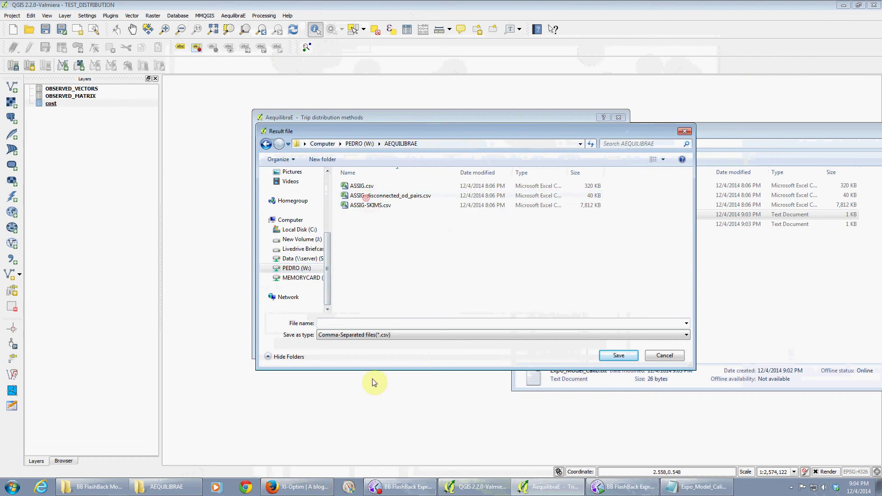
Step: Save the output as Applied_Expo.csv and run the gravity model application to completion
click(361, 325)
text(Applied_Expo)
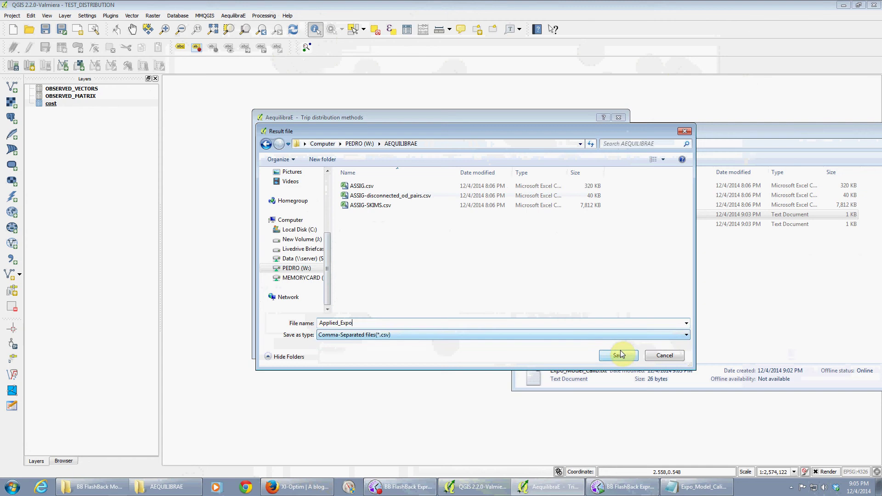
click(619, 356)
click(478, 304)
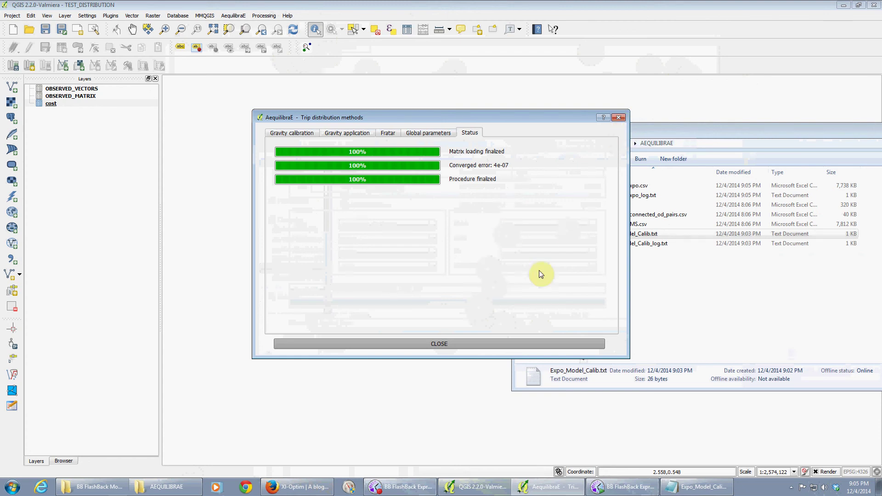
click(448, 346)
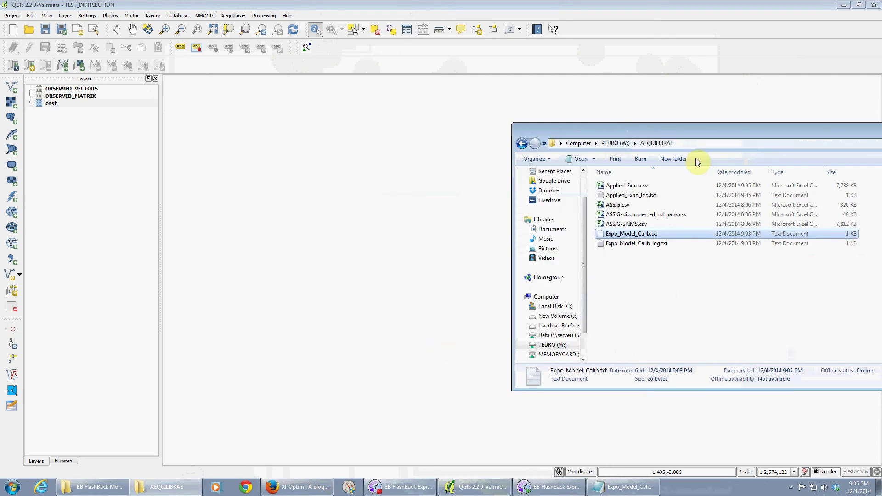
Step: Open Applied_Expo.csv from the AEQUILIBRAE folder
drag(698, 134, 466, 129)
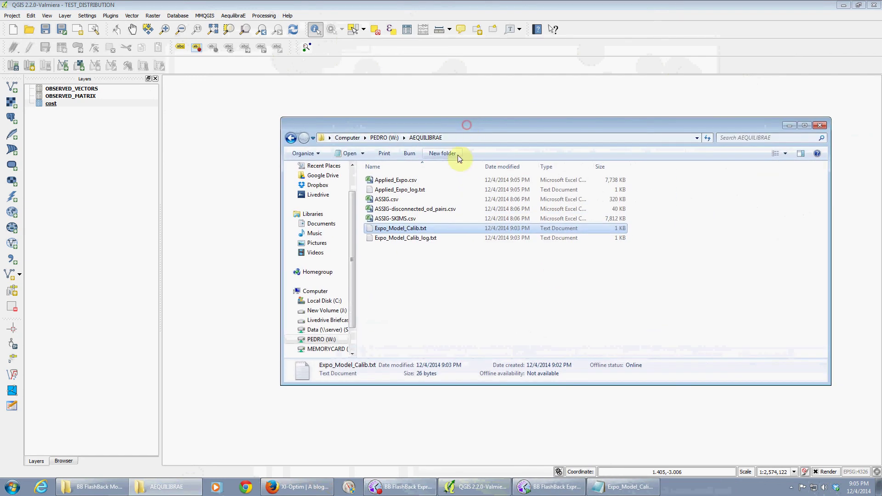
click(414, 181)
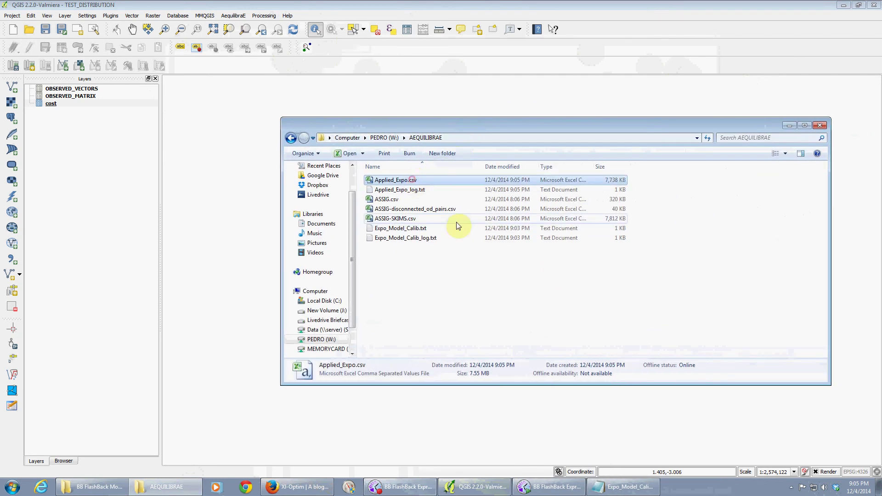
double_click(407, 181)
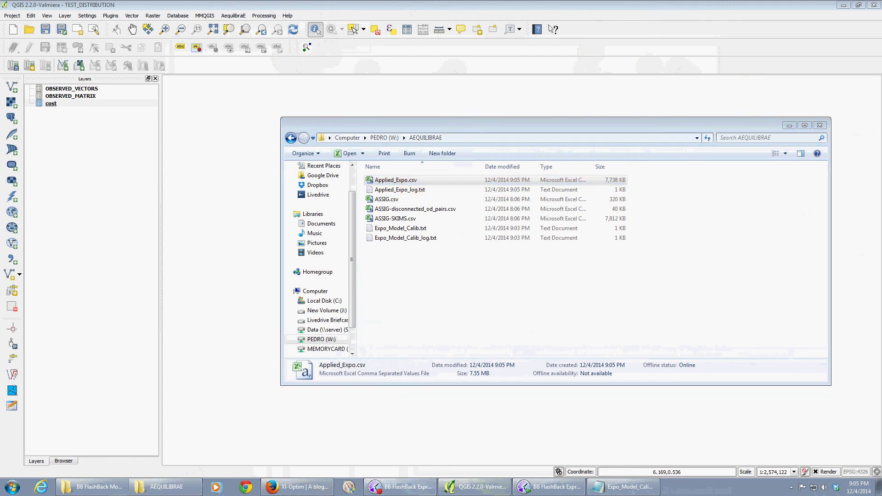
click(411, 182)
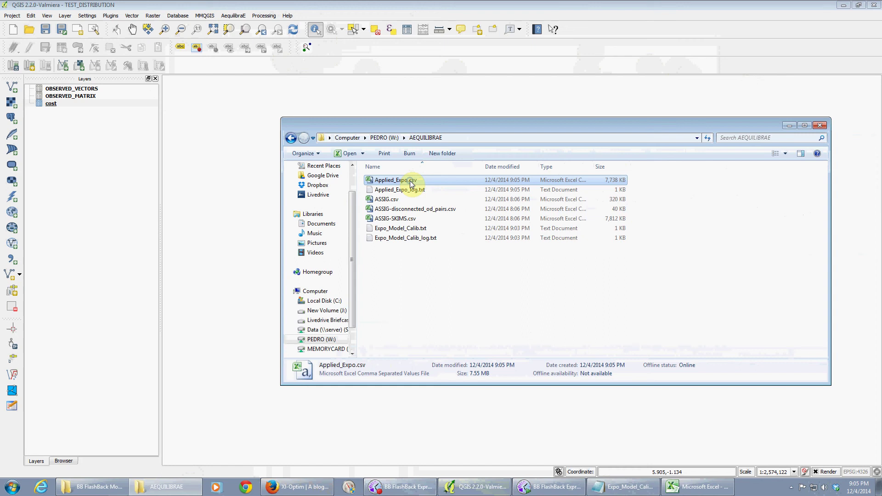
Step: Inspect Applied_Expo.csv's FROM, TO, FLOW rows in Notepad++, then close it
right_click(410, 183)
click(445, 228)
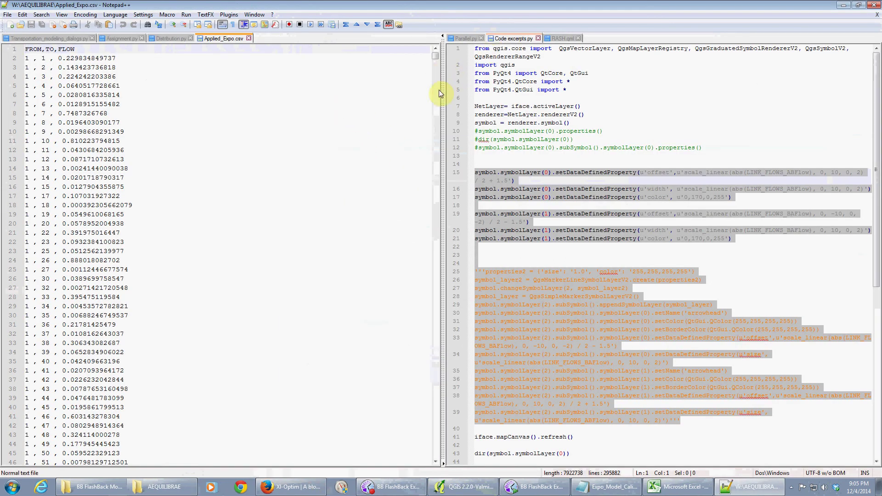
drag(444, 87, 758, 97)
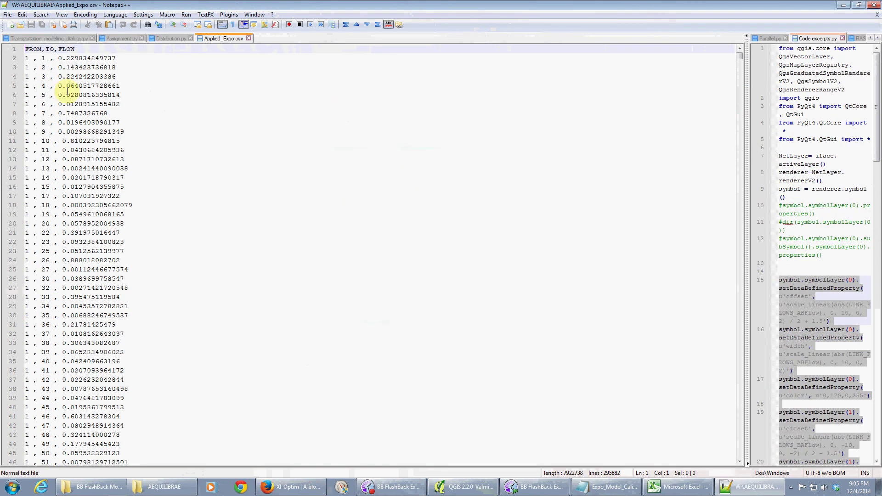
click(874, 5)
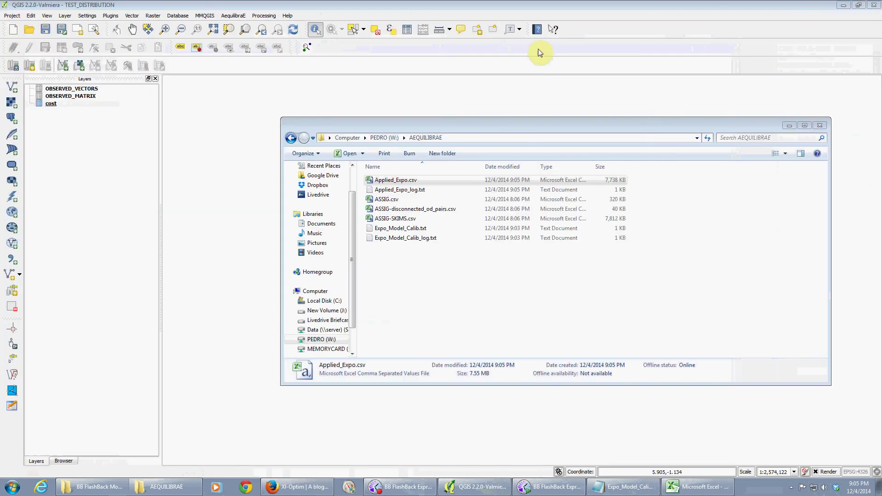
double_click(417, 189)
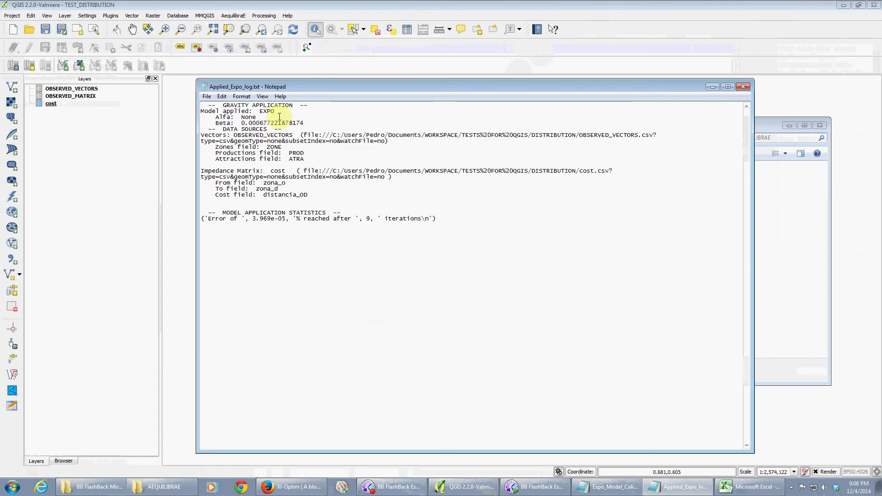
drag(233, 105, 240, 123)
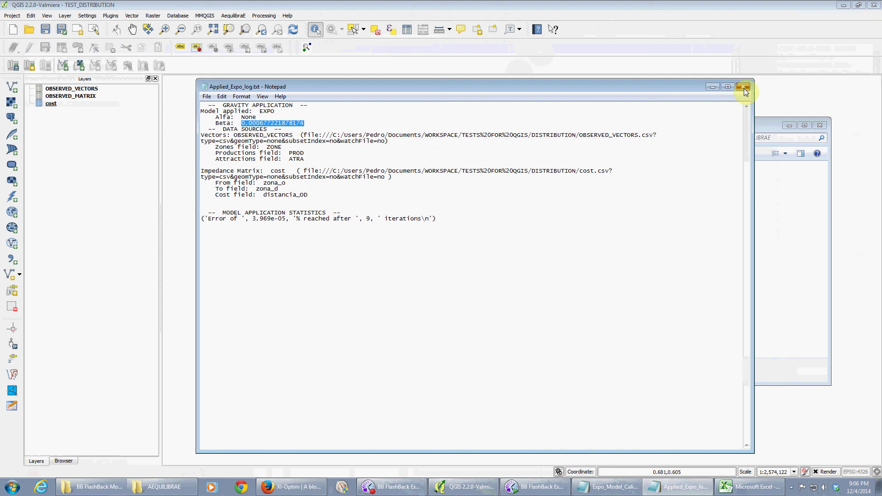
click(743, 87)
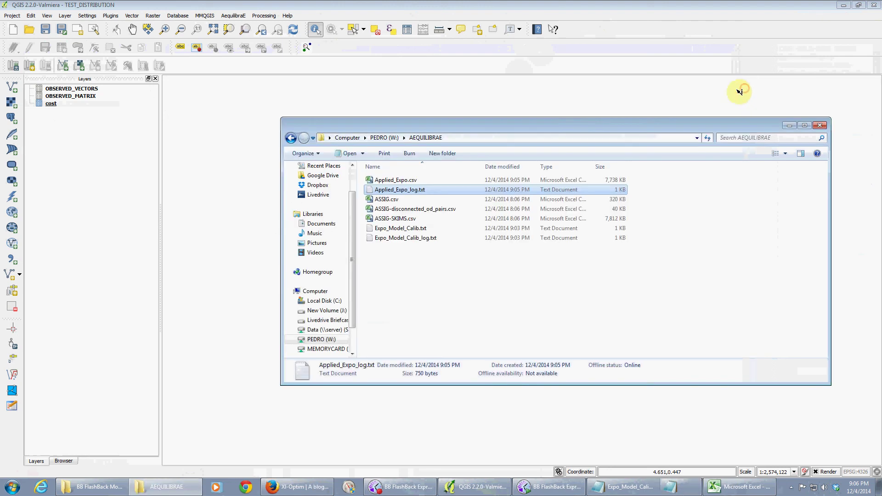
Step: Open AequilibraE's Trip Distribution dialog on the Fratar tab
click(254, 11)
click(233, 15)
mouse_move(239, 25)
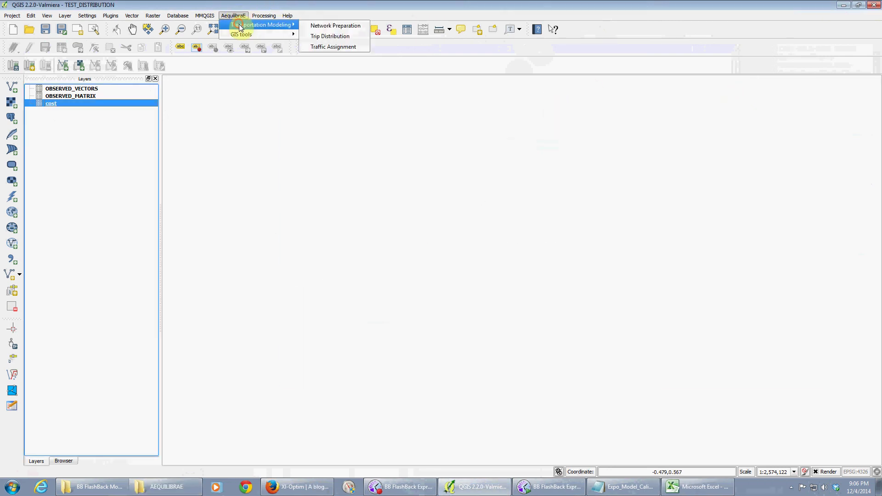
click(330, 37)
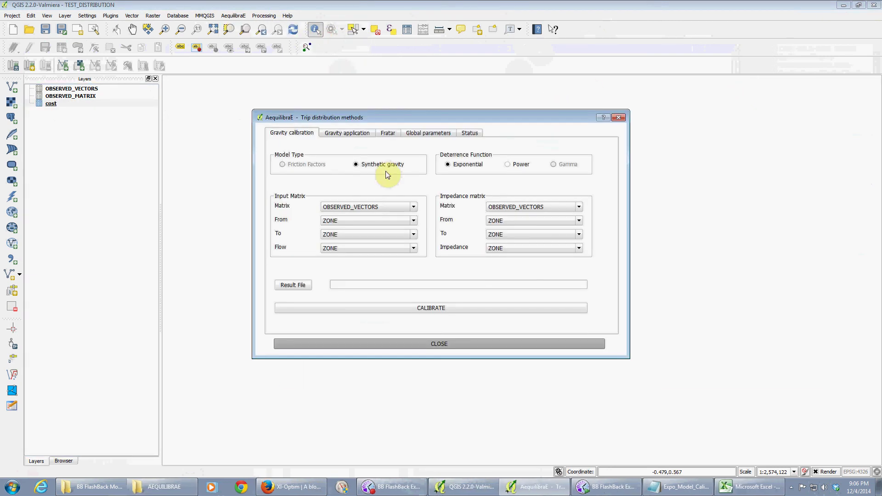
click(389, 133)
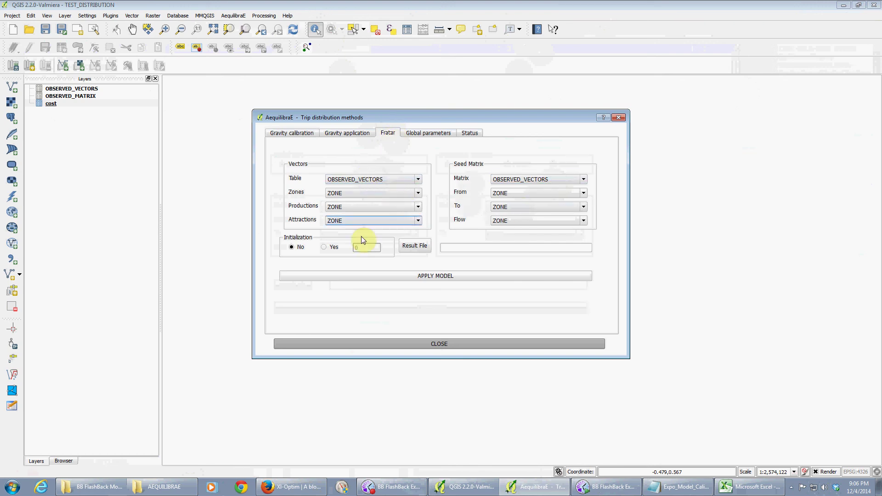
Step: Set Fratar initialization to Yes with value 0, checking the Global parameters along the way
click(332, 248)
double_click(369, 247)
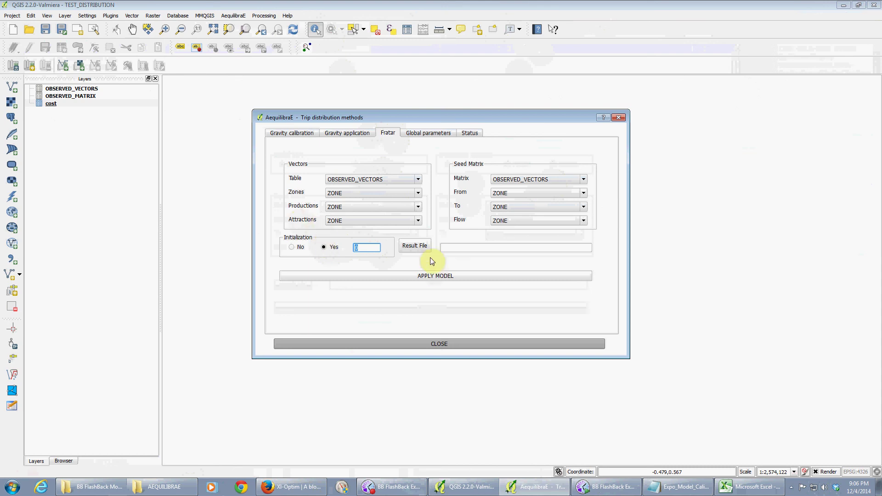
click(440, 131)
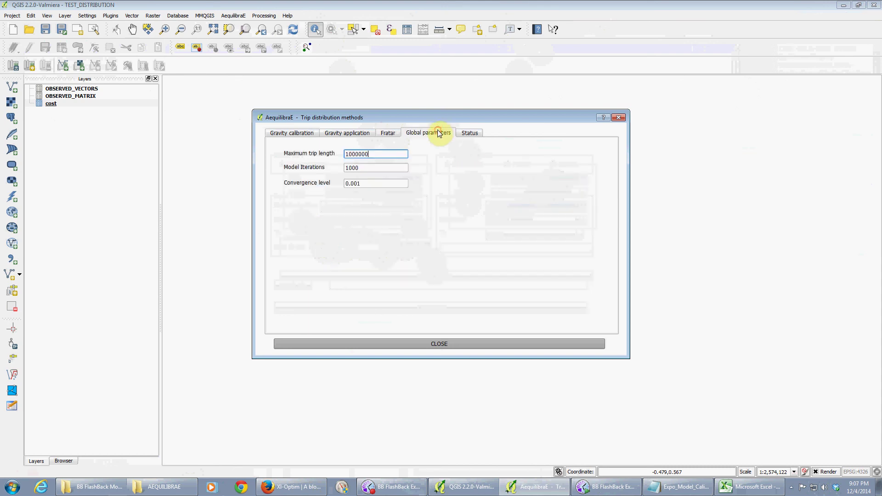
click(388, 134)
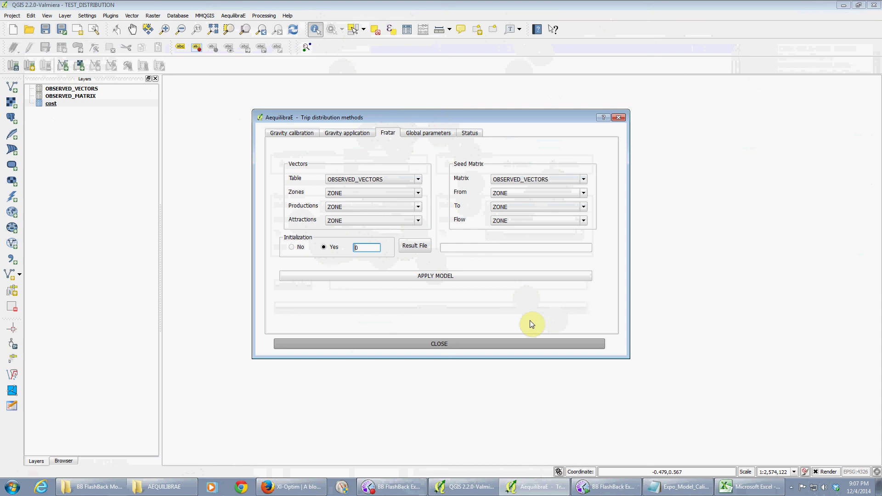
click(502, 345)
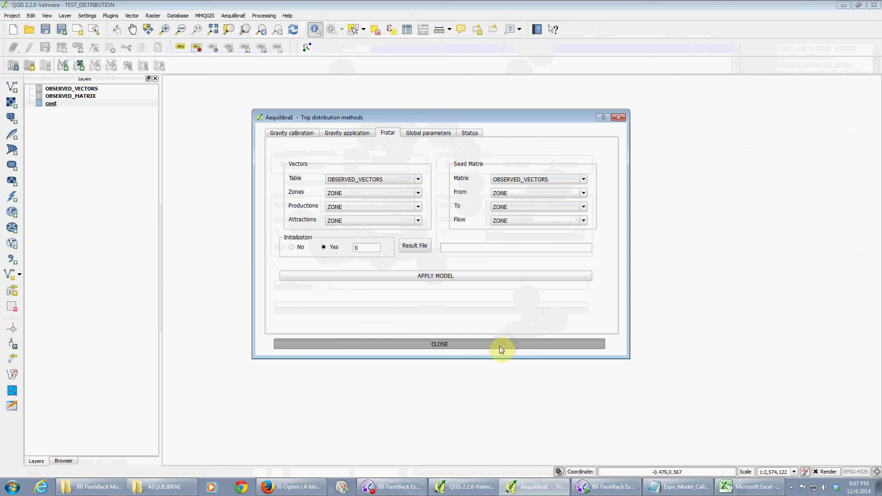
Step: Dismiss the Trip distribution methods dialog, revealing the OBSERVED_VECTORS, OBSERVED_MATRIX and cost layers
click(501, 346)
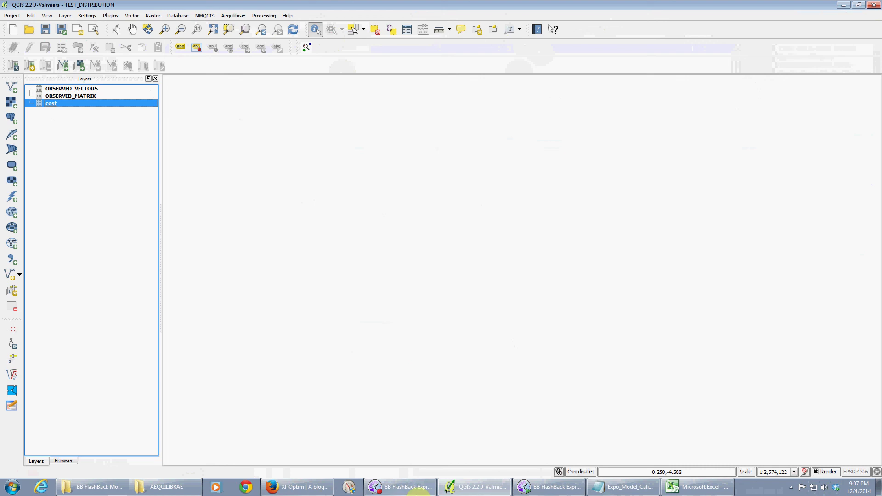
click(400, 487)
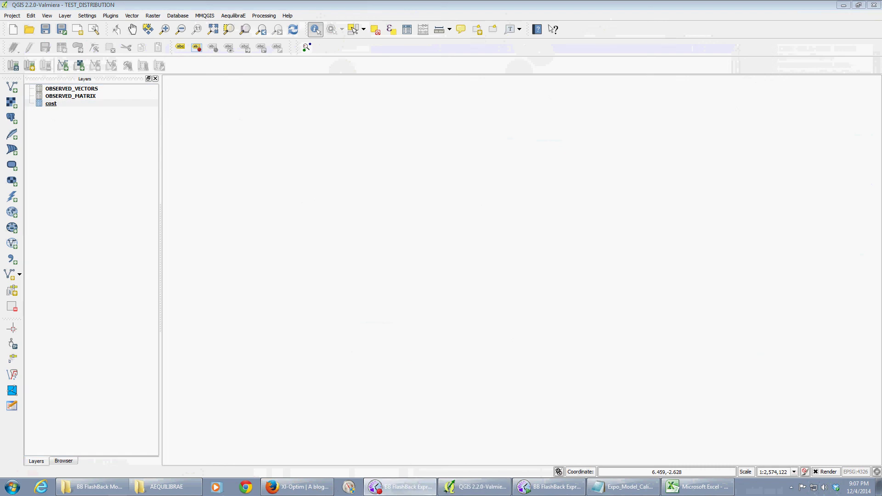